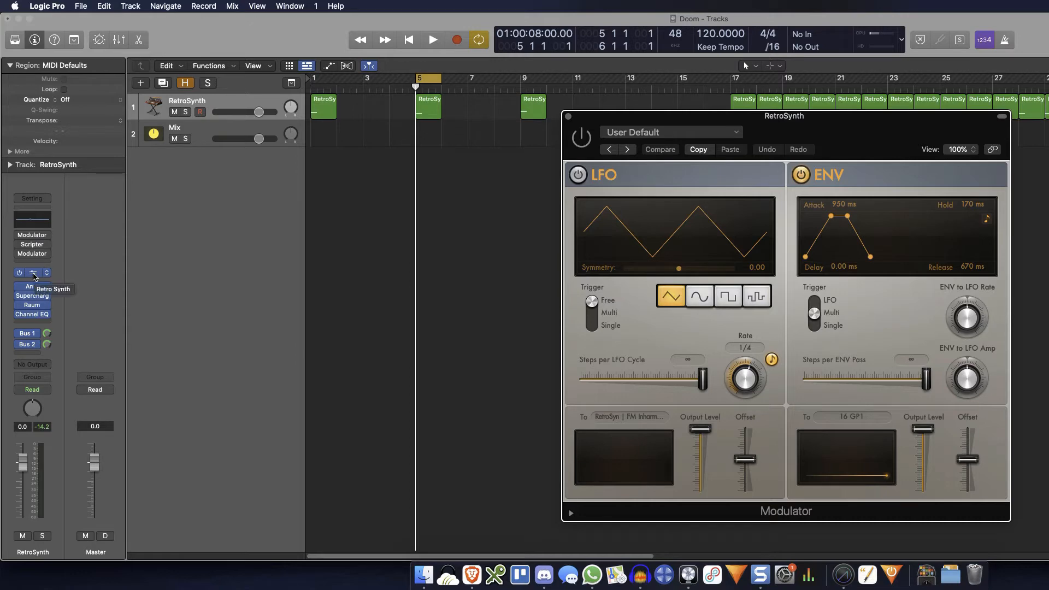
# Open the Retro Synth instrument on the RetroSynth track and play the region at bar 5
pyautogui.click(33, 276)
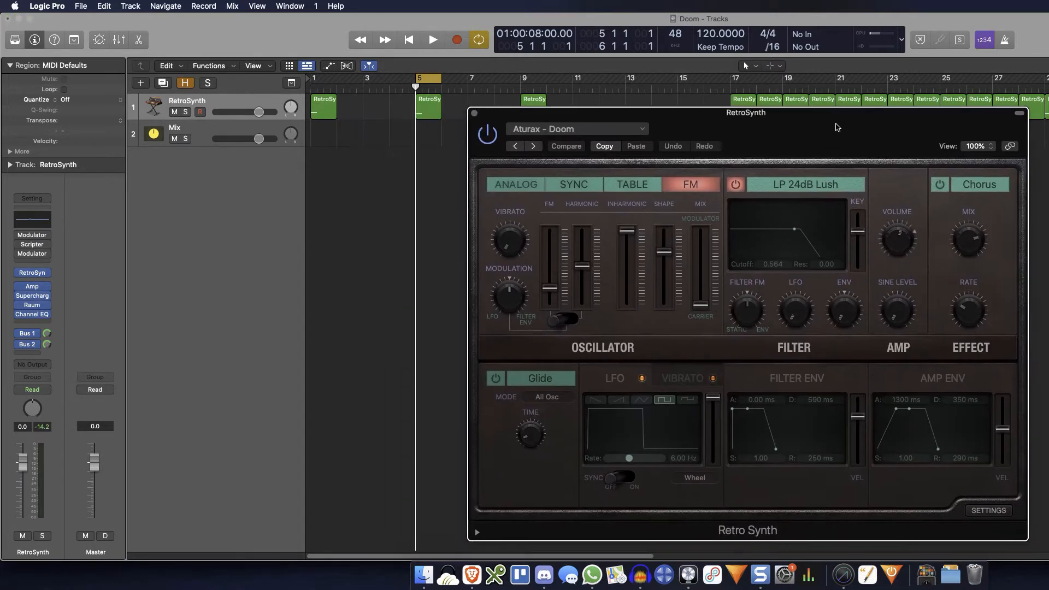
pyautogui.moveTo(30, 237)
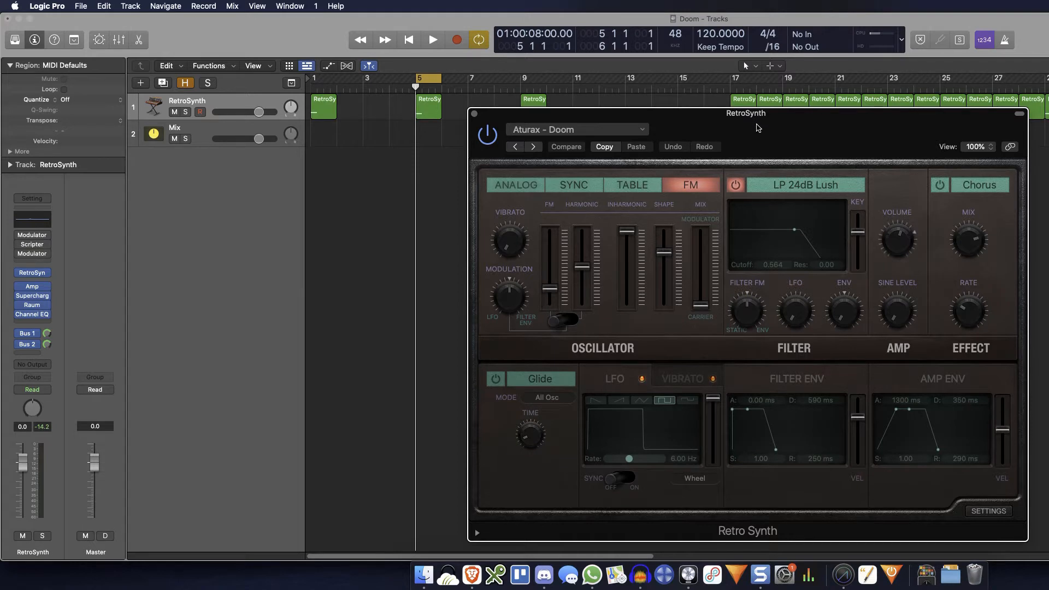
pyautogui.moveTo(758, 128)
pyautogui.mouseDown()
pyautogui.moveTo(770, 121)
pyautogui.moveTo(770, 133)
pyautogui.mouseUp()
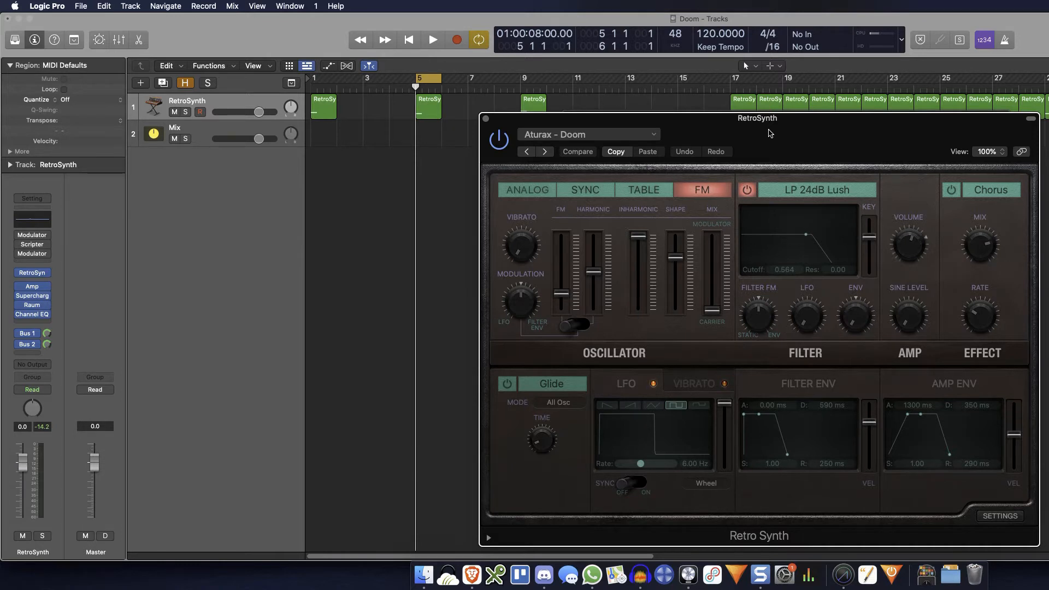
pyautogui.press('space')
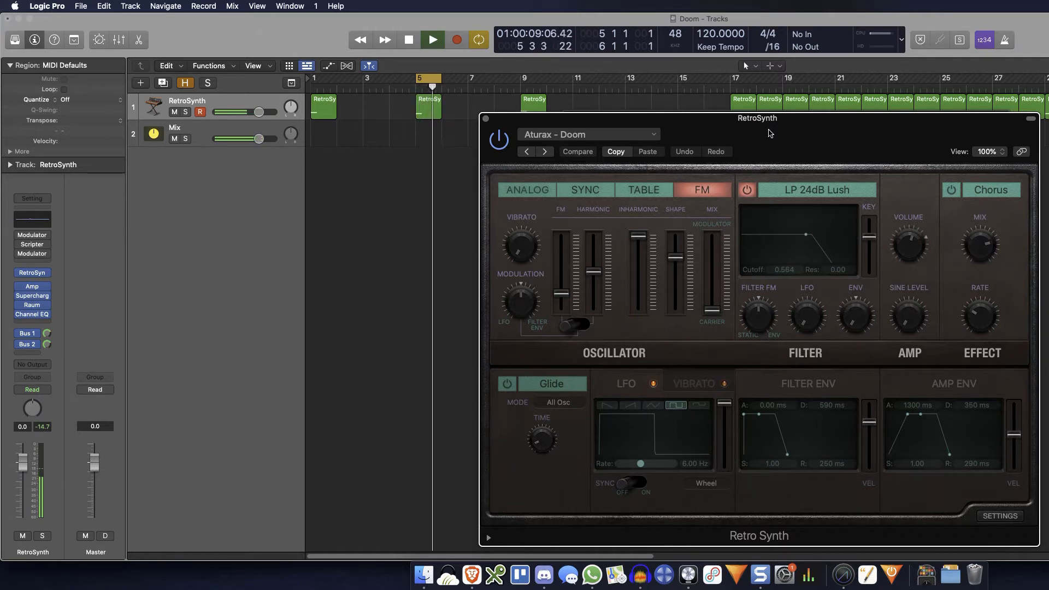
pyautogui.press('space')
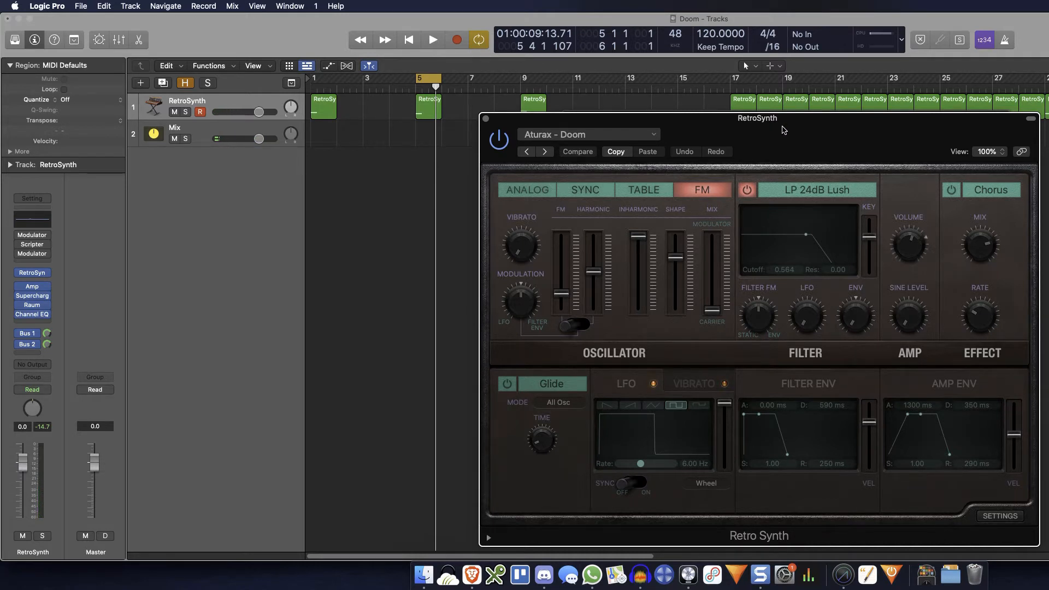
pyautogui.moveTo(784, 130)
pyautogui.mouseDown()
pyautogui.moveTo(775, 91)
pyautogui.moveTo(775, 117)
pyautogui.mouseUp()
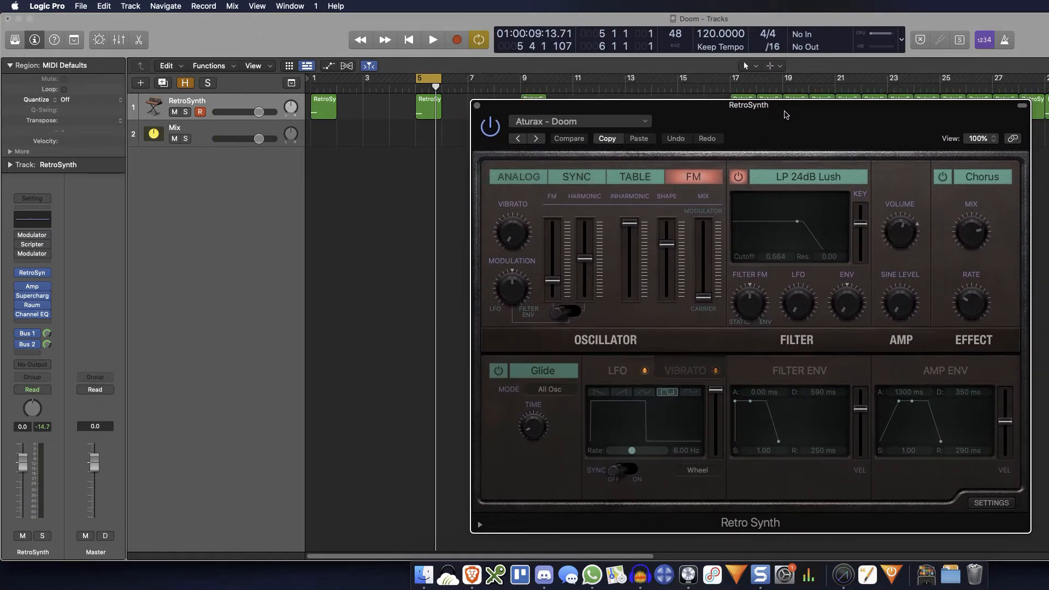
pyautogui.moveTo(793, 113)
pyautogui.mouseDown()
pyautogui.moveTo(797, 121)
pyautogui.moveTo(779, 120)
pyautogui.mouseUp()
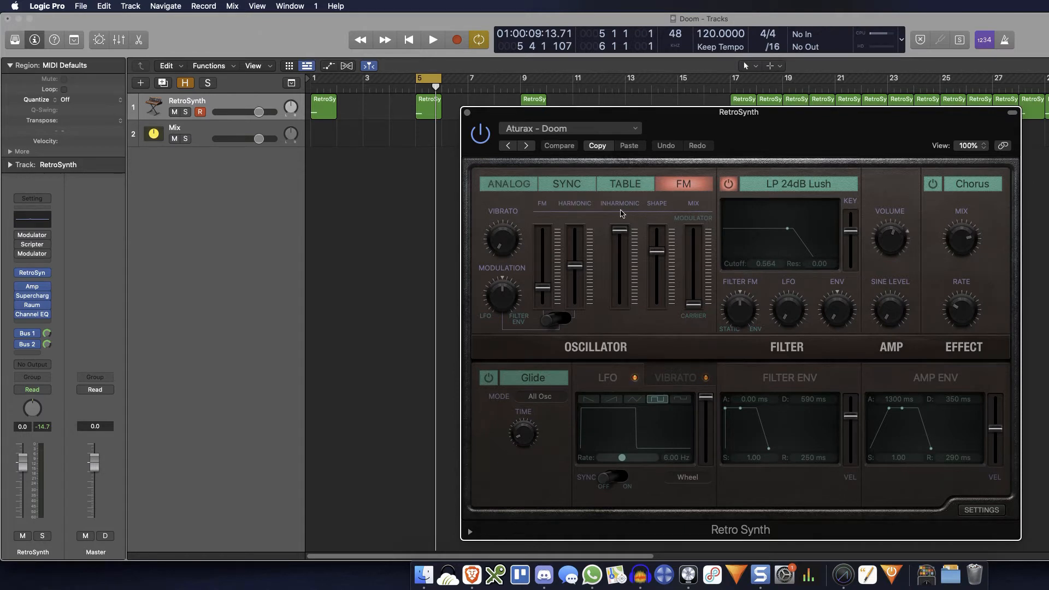
# Play the region from bar 5 while moving the FM Inharmonic slider, returning the slider to 1.000
pyautogui.moveTo(621, 230)
pyautogui.click(417, 90)
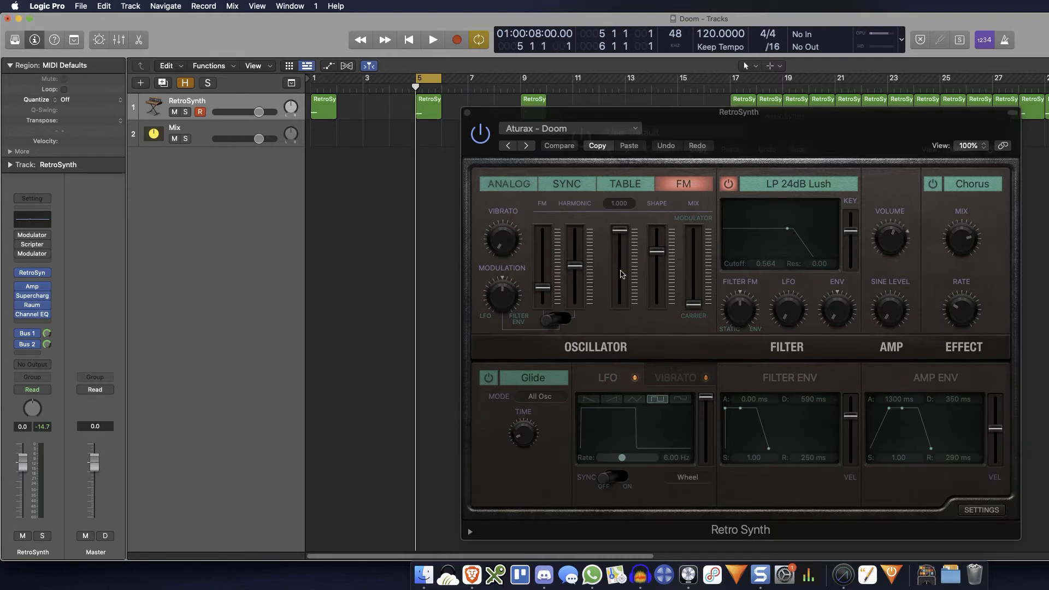
pyautogui.press('space')
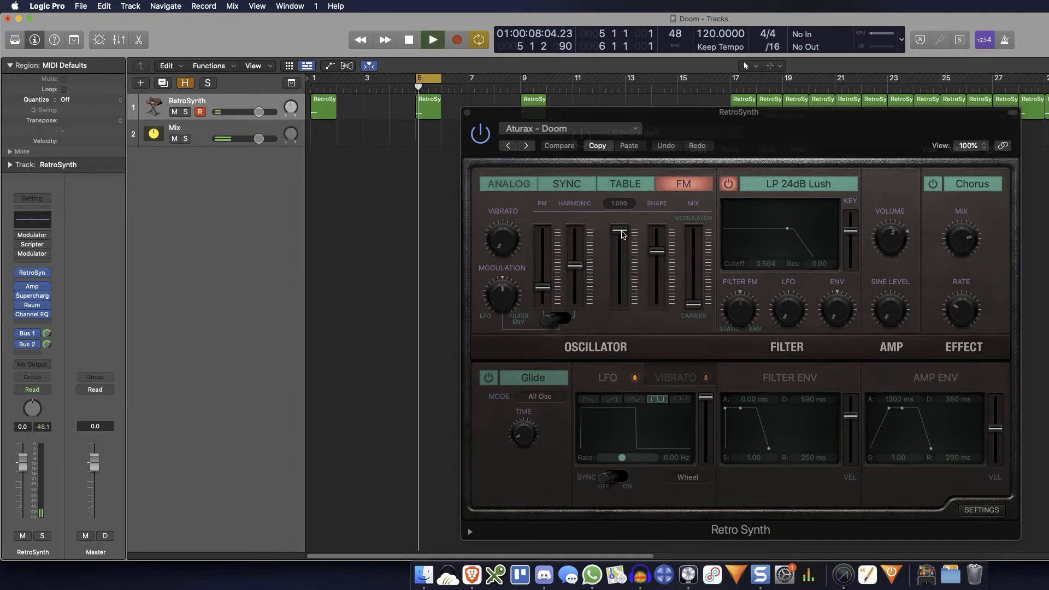
pyautogui.moveTo(621, 232); pyautogui.dragTo(609, 212)
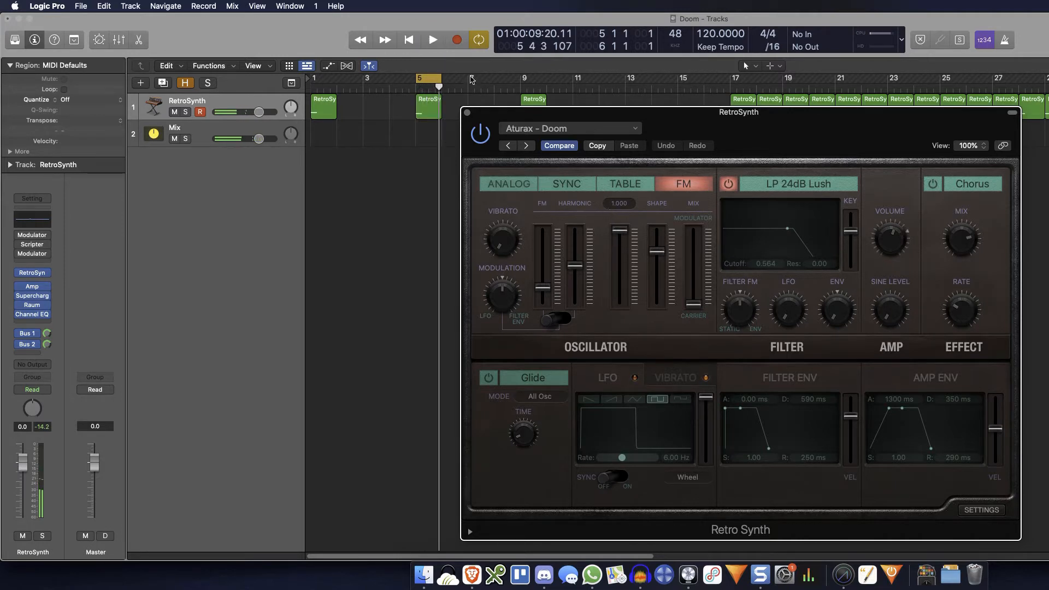
pyautogui.press('space')
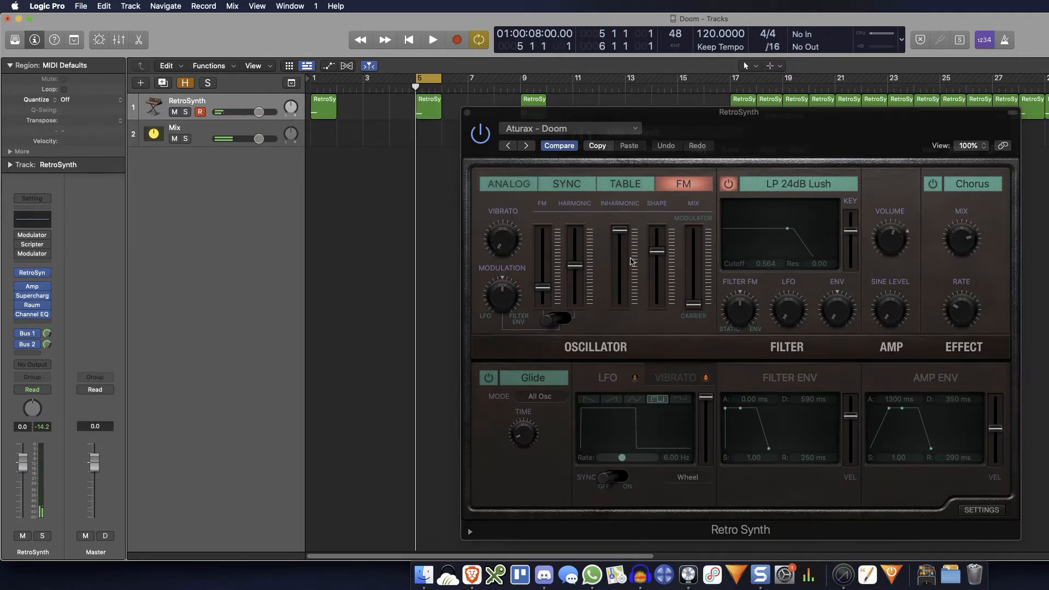
pyautogui.moveTo(626, 236)
# Try the other position of the switch below the Harmonic slider in Retro Synth's oscillator section and restore it
pyautogui.moveTo(714, 130); pyautogui.dragTo(717, 109)
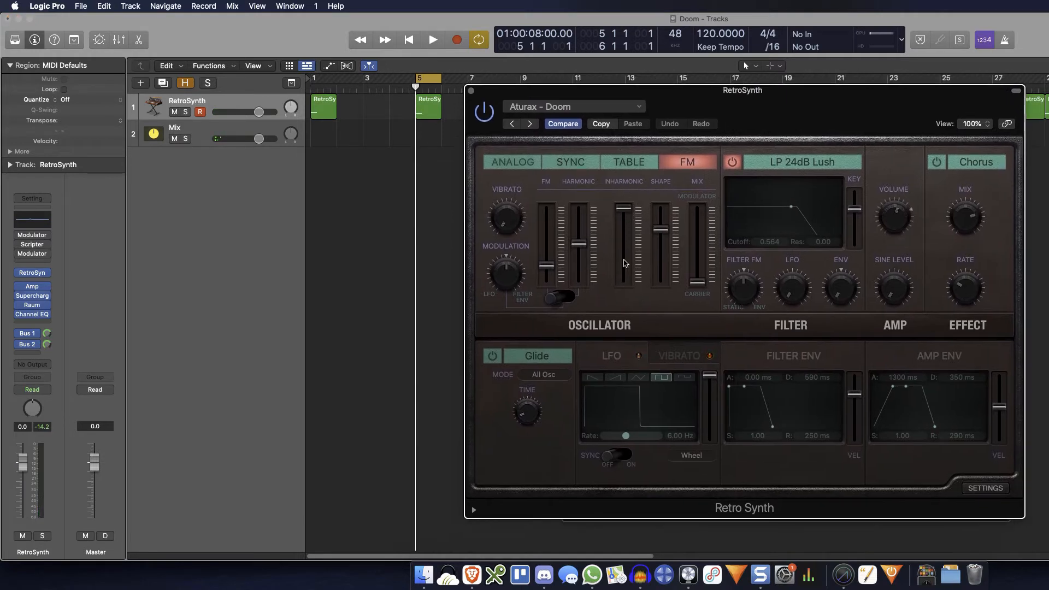
pyautogui.moveTo(627, 213)
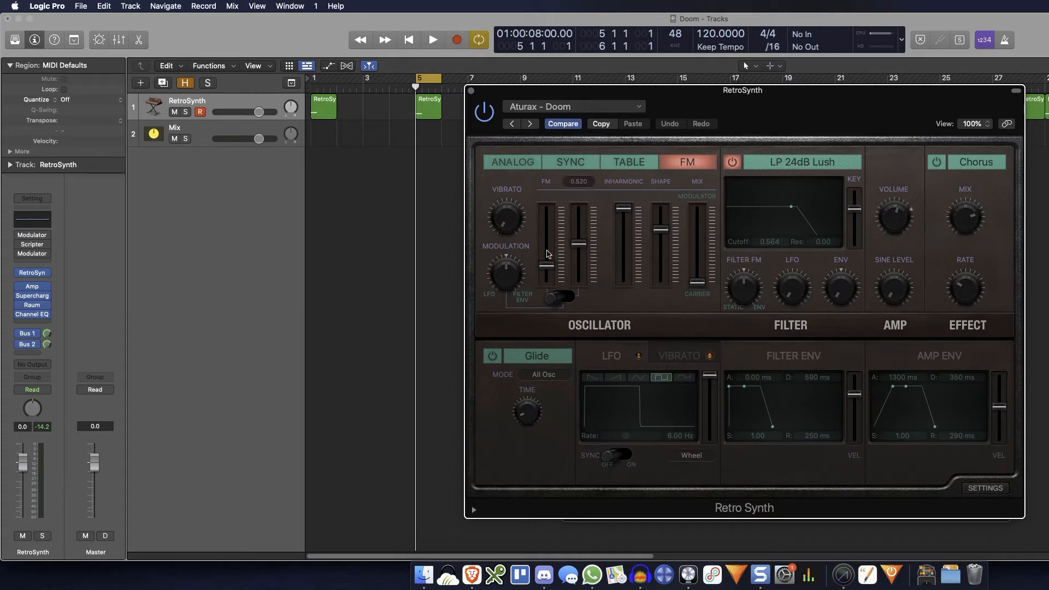
pyautogui.click(558, 300)
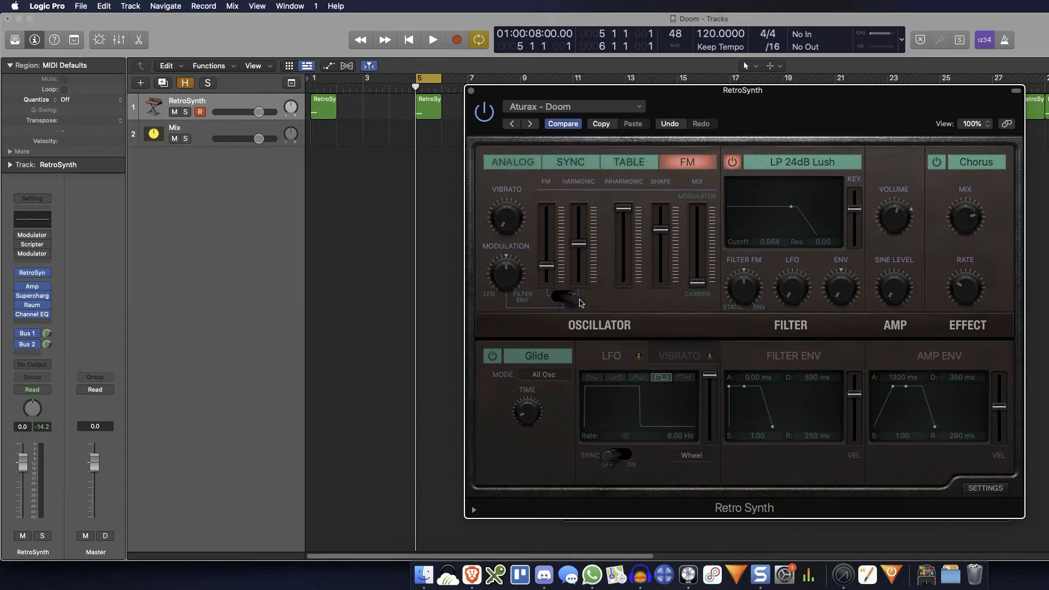
pyautogui.click(557, 300)
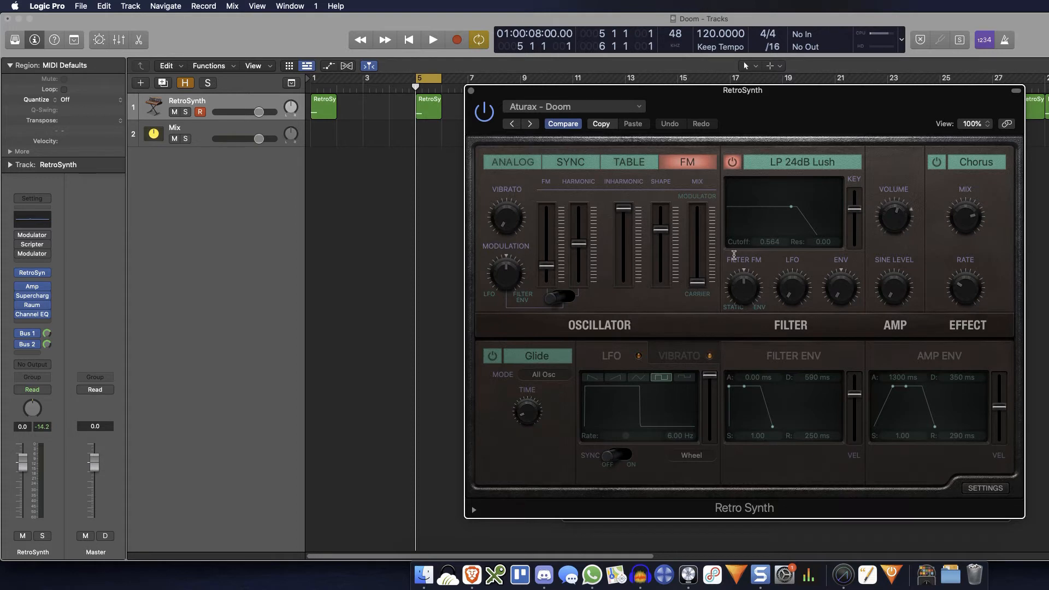
# Open the first Modulator MIDI plug-in on the RetroSynth track and place its window beside Retro Synth
pyautogui.click(32, 237)
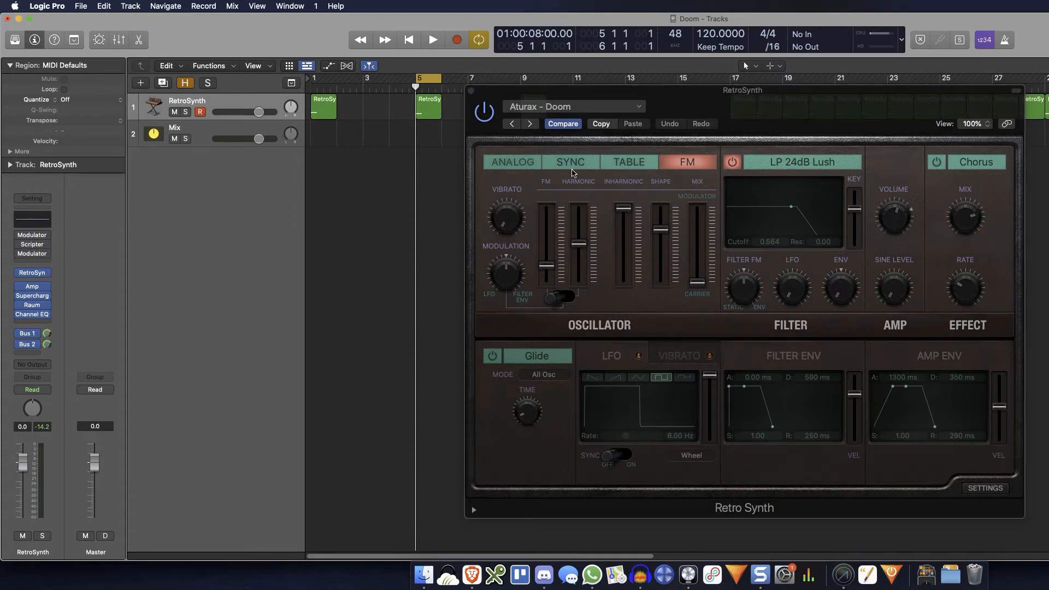
pyautogui.click(32, 235)
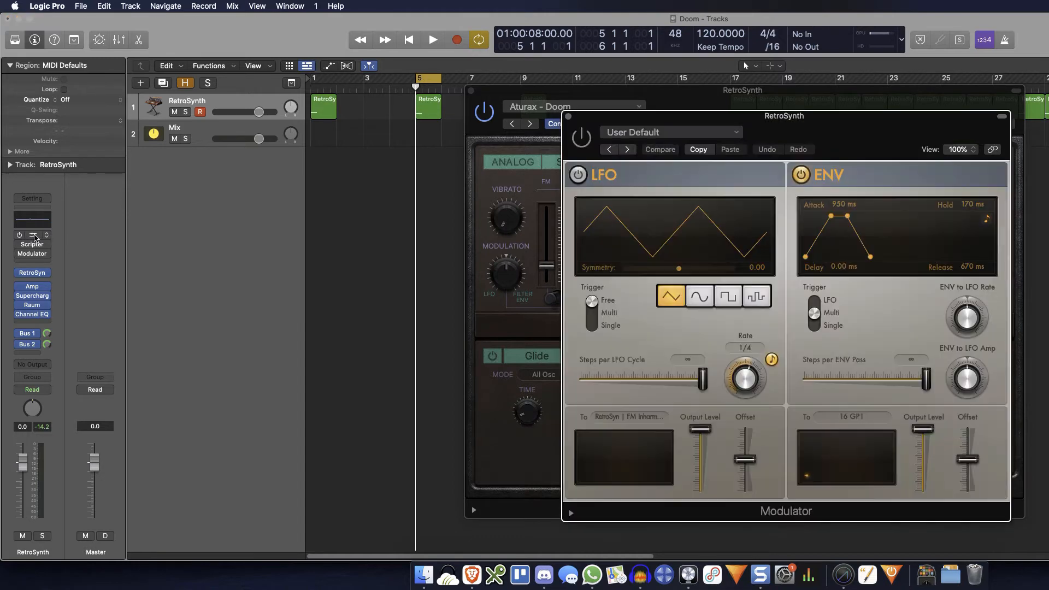
pyautogui.moveTo(834, 131); pyautogui.dragTo(315, 99)
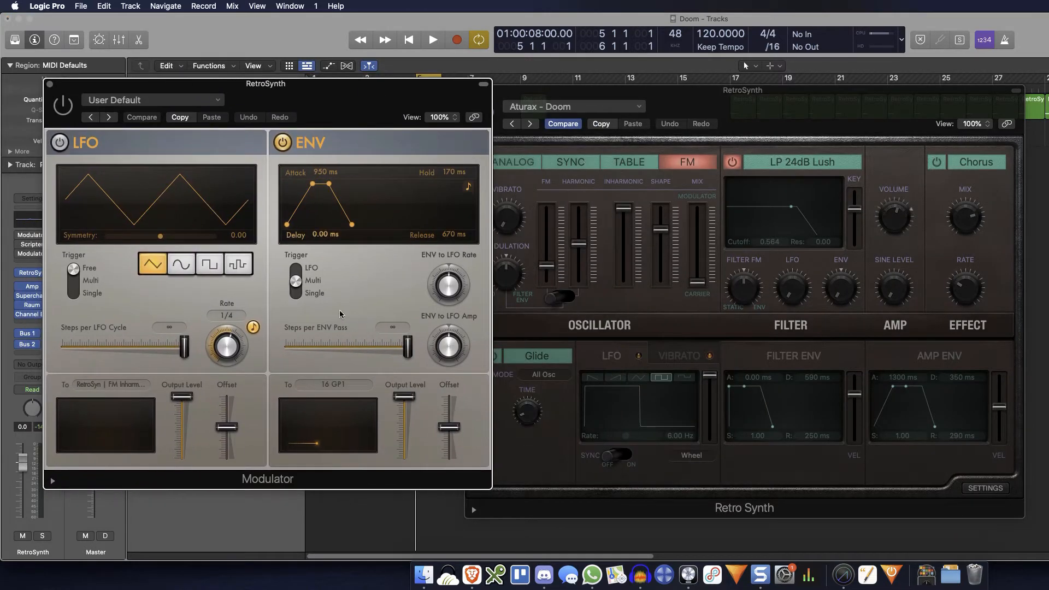
# Examine the target options for the Modulator's ENV section and try moving the FM Inharmonic slider in Retro Synth
pyautogui.click(345, 387)
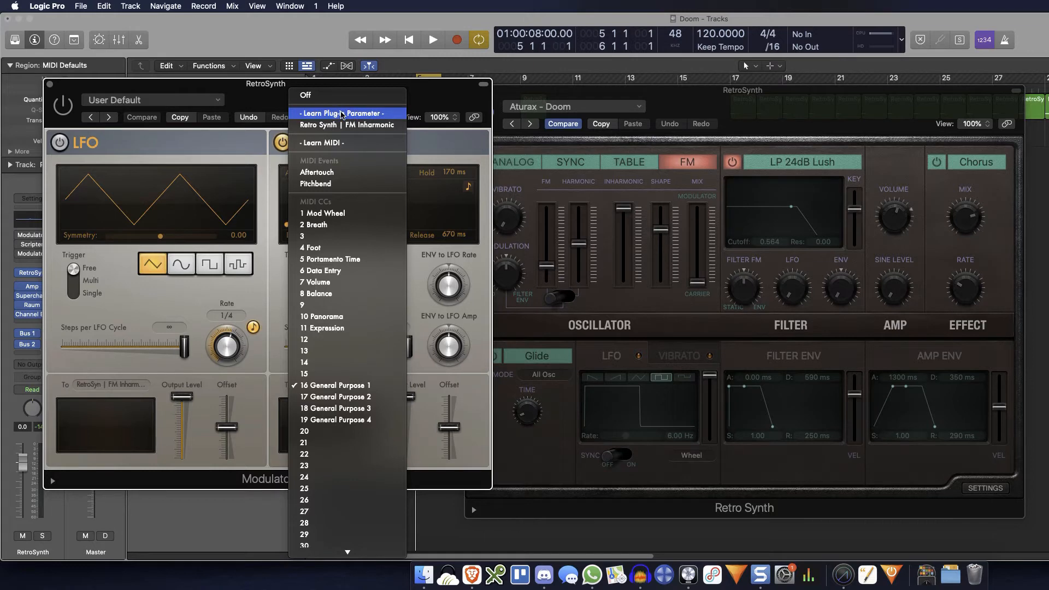
pyautogui.click(622, 190)
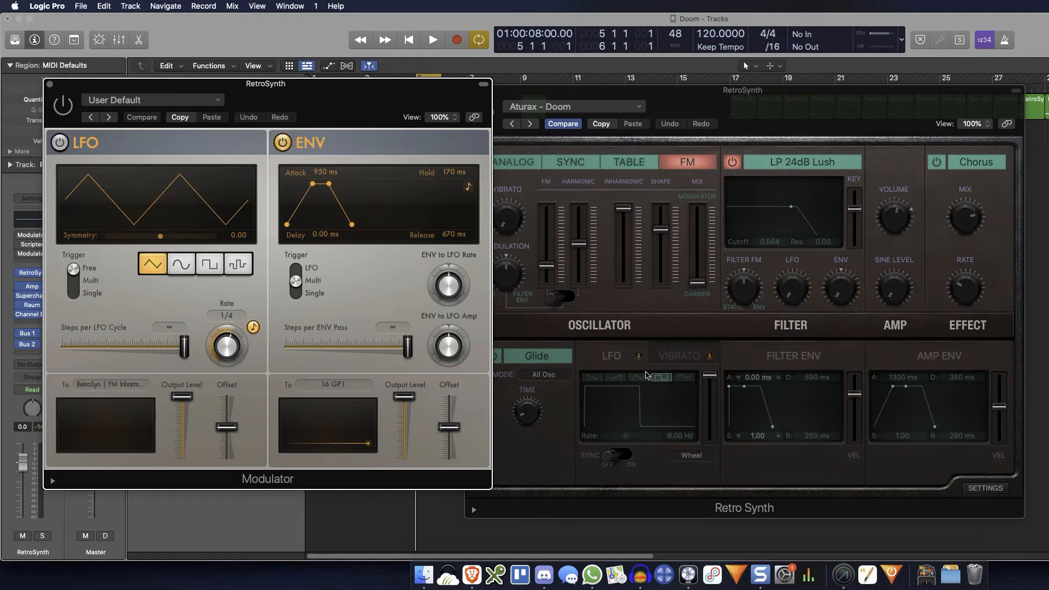
pyautogui.click(625, 212)
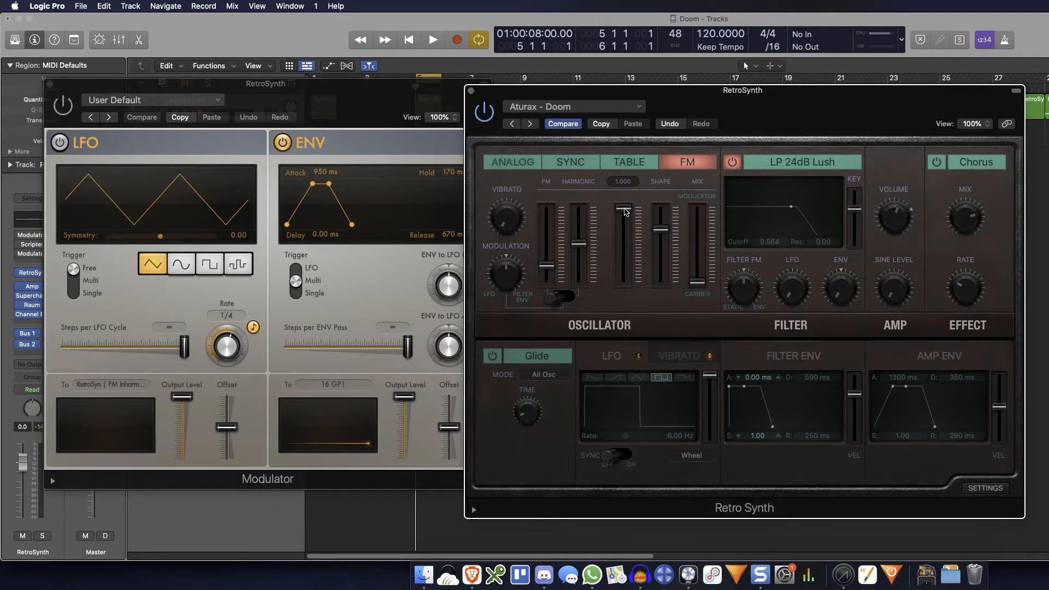
pyautogui.moveTo(626, 212)
pyautogui.mouseDown()
pyautogui.moveTo(627, 293)
pyautogui.moveTo(624, 216)
pyautogui.mouseUp()
pyautogui.click(359, 93)
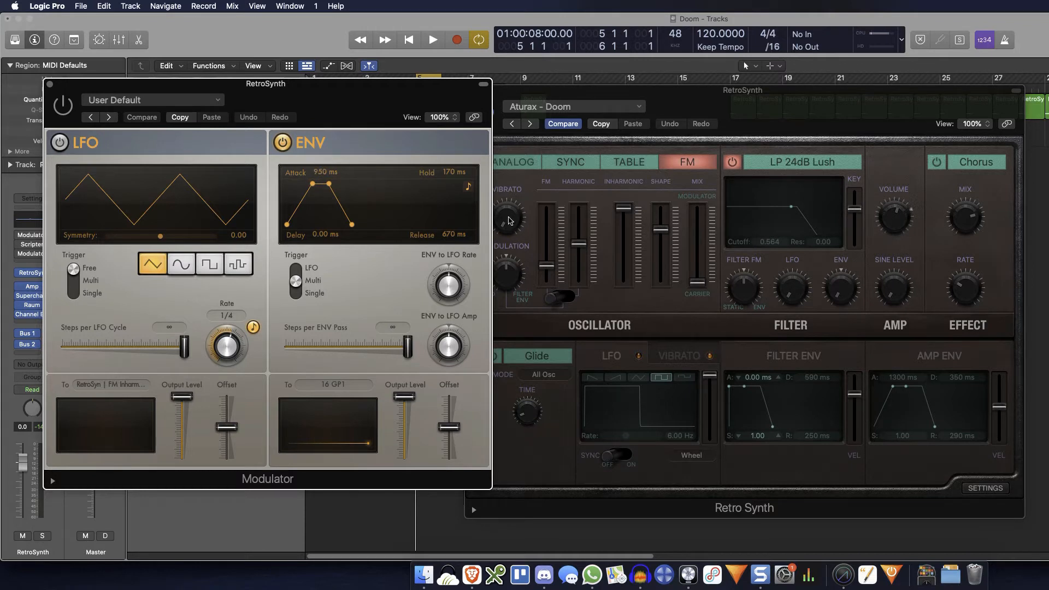
pyautogui.moveTo(624, 208)
pyautogui.mouseDown()
pyautogui.moveTo(625, 284)
pyautogui.moveTo(626, 202)
pyautogui.mouseUp()
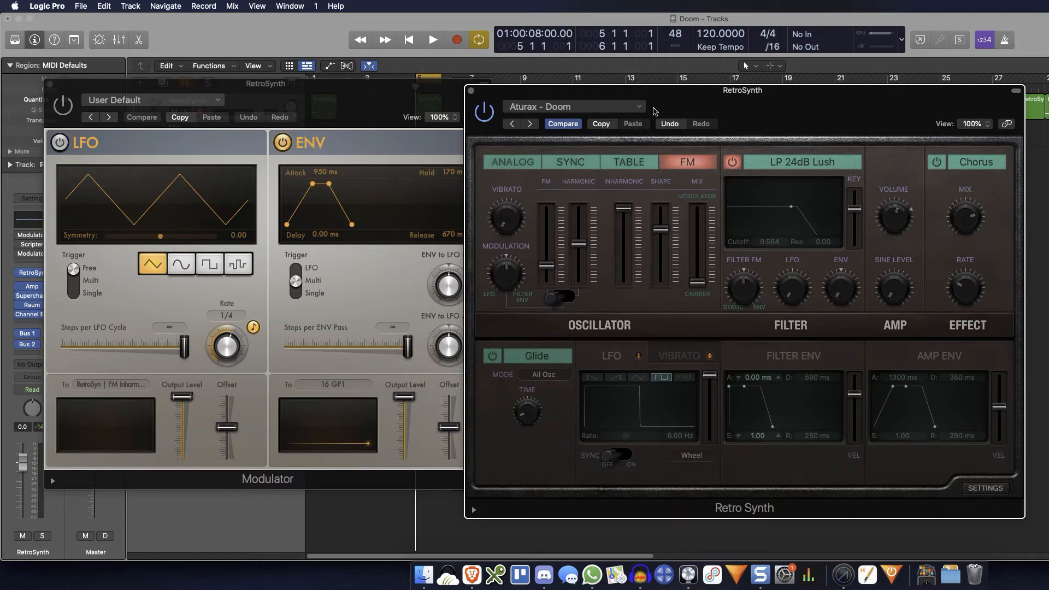
# Insert a new Scripter MIDI plug-in between the existing Scripter and the last Modulator, clearing space for its window
pyautogui.moveTo(403, 94); pyautogui.dragTo(949, 50)
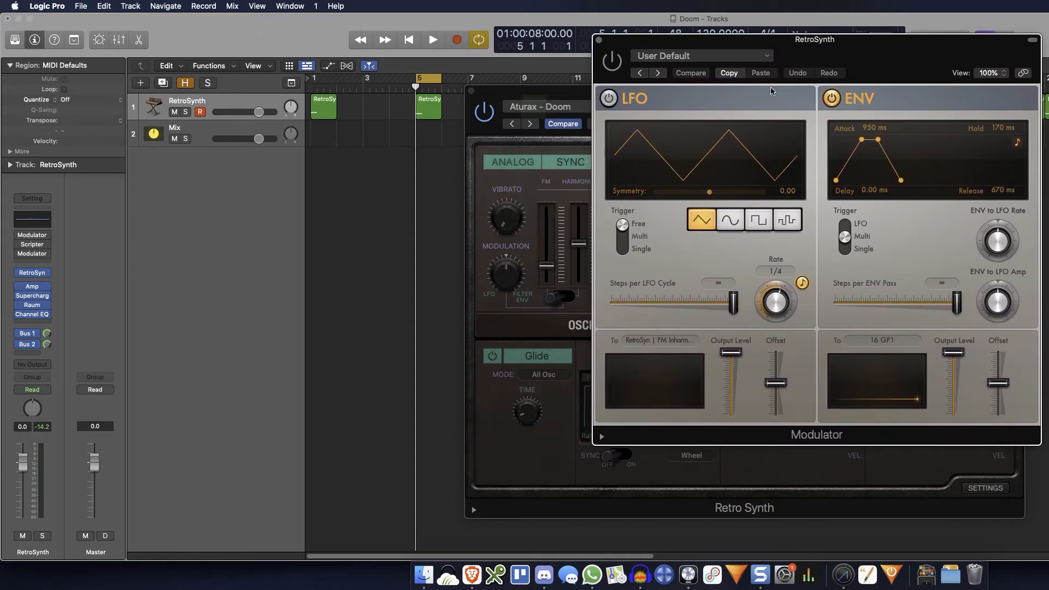
pyautogui.click(37, 250)
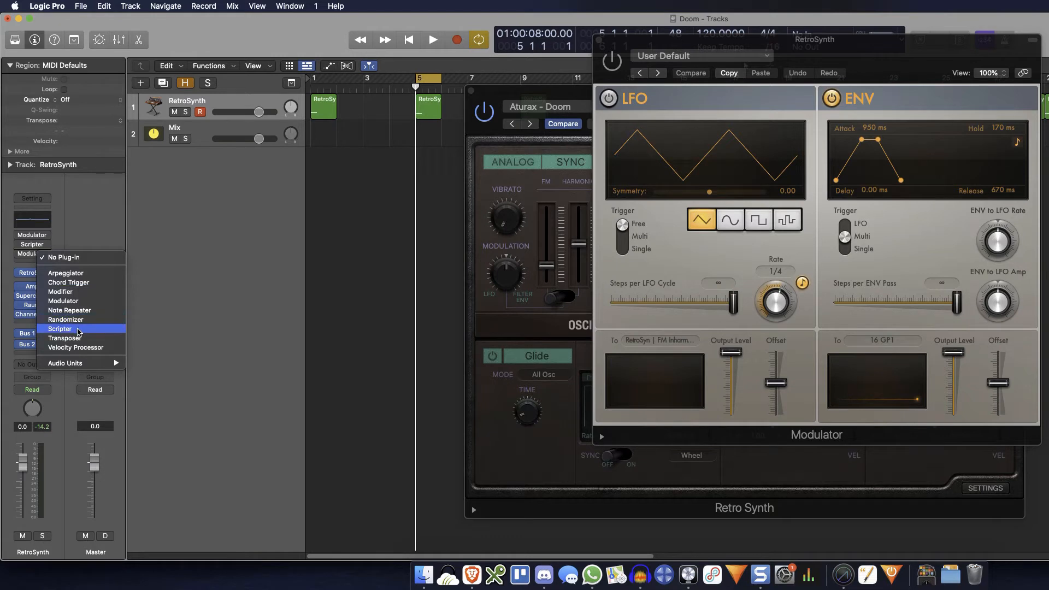
pyautogui.click(78, 329)
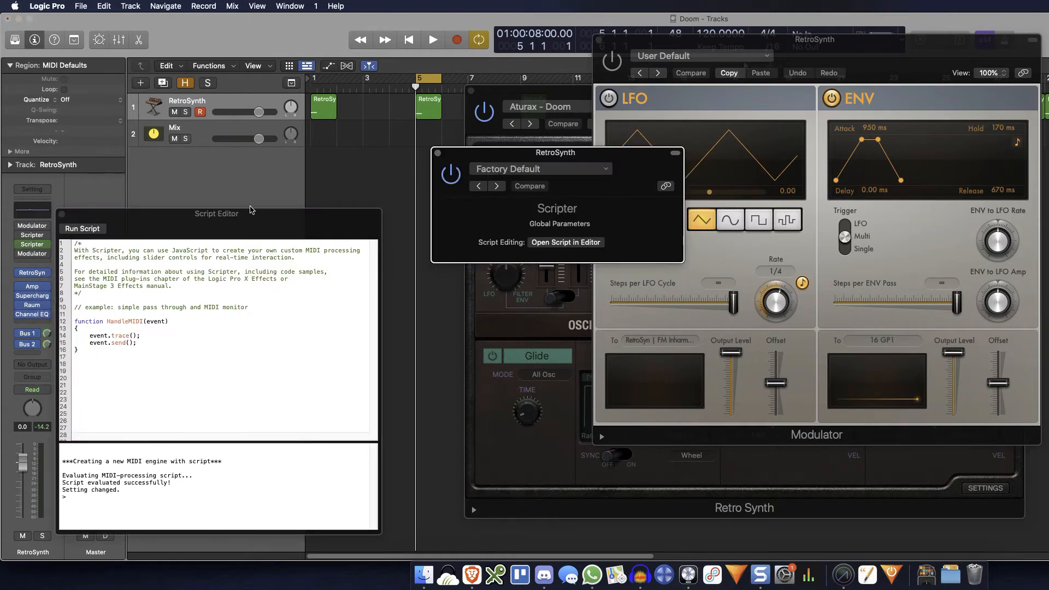
pyautogui.moveTo(648, 157); pyautogui.dragTo(297, 82)
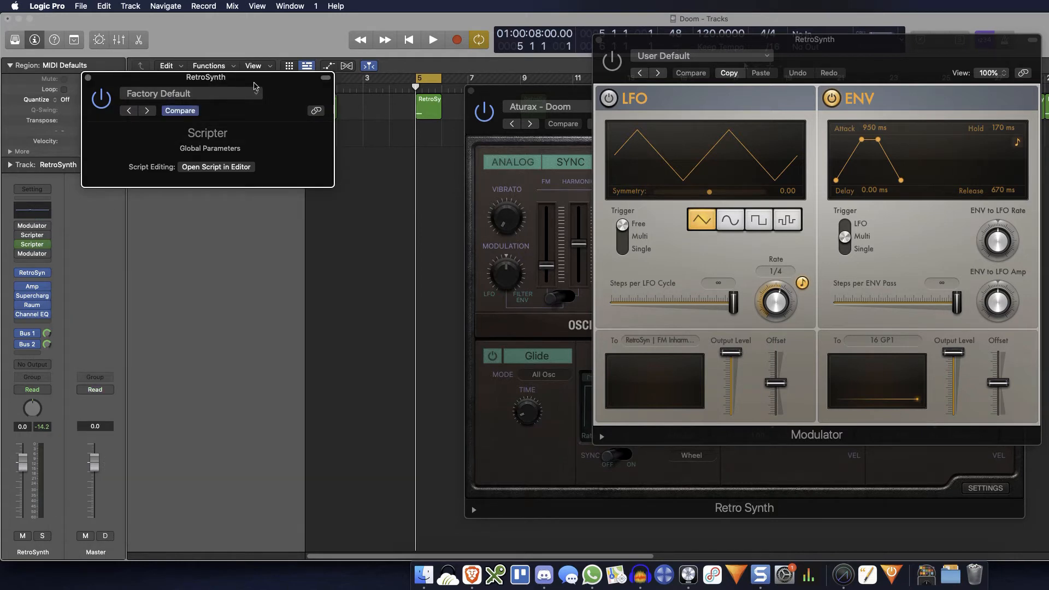
pyautogui.moveTo(269, 86); pyautogui.dragTo(239, 56)
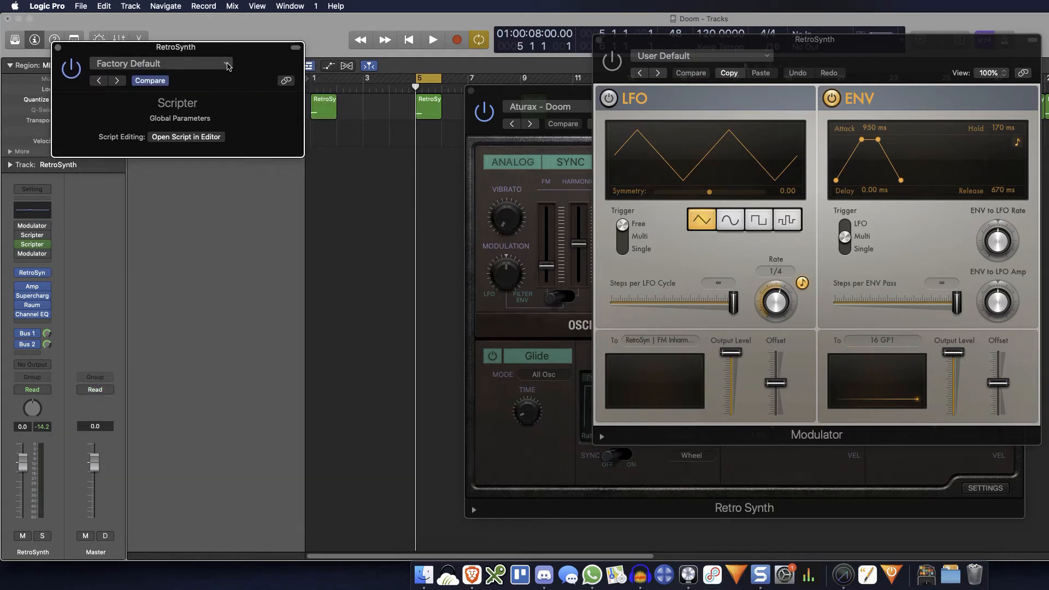
# Load the MIDI to Plugin Parameters preset in the new Scripter
pyautogui.click(227, 65)
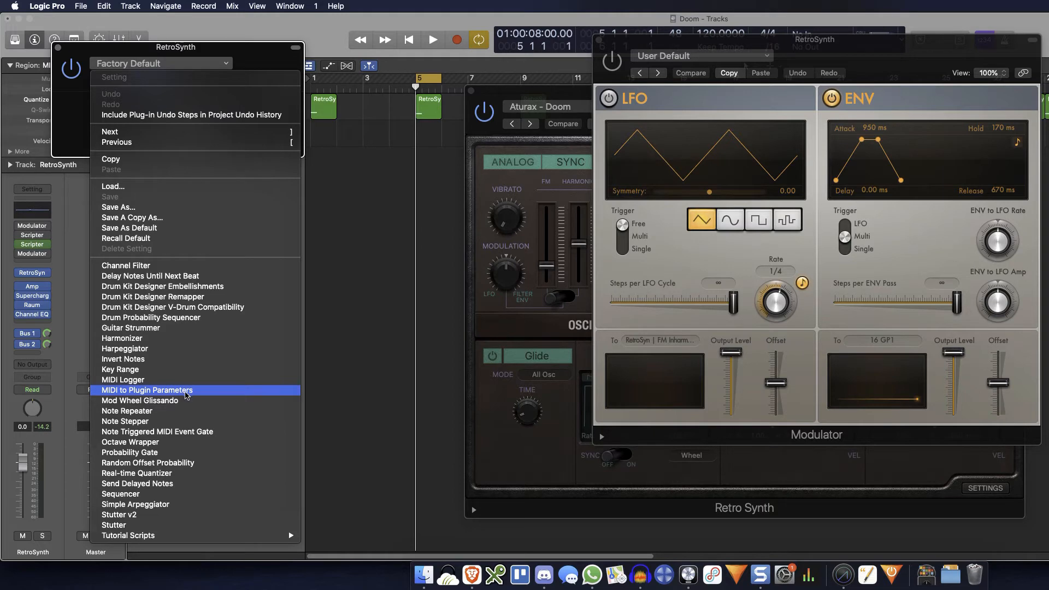
pyautogui.click(187, 394)
pyautogui.moveTo(267, 57); pyautogui.dragTo(311, 84)
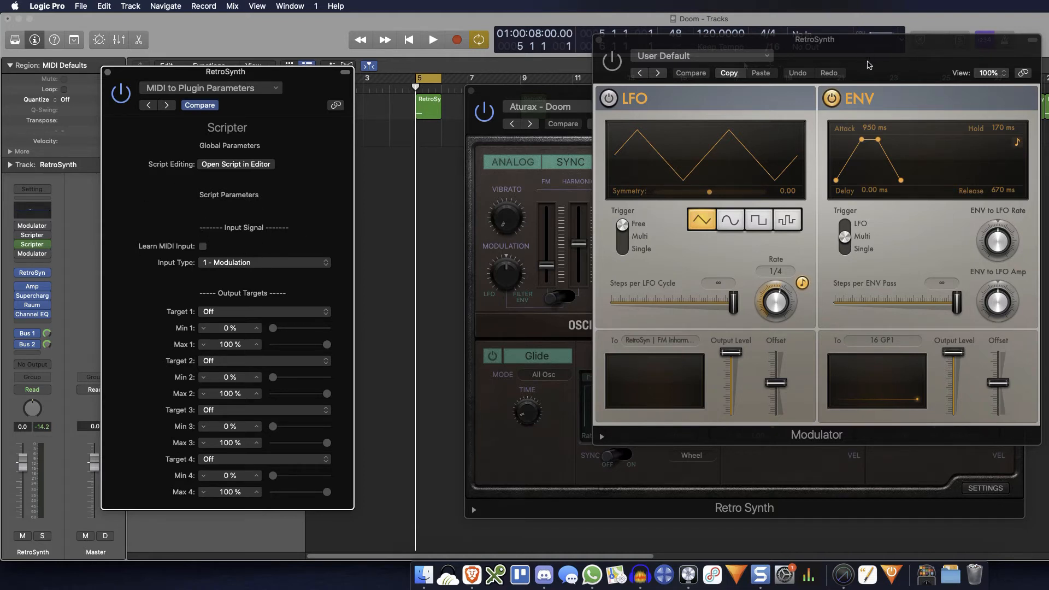
# Close the Retro Synth window and choose 16 General Purpose 1 as the Modulator's ENV target
pyautogui.click(472, 92)
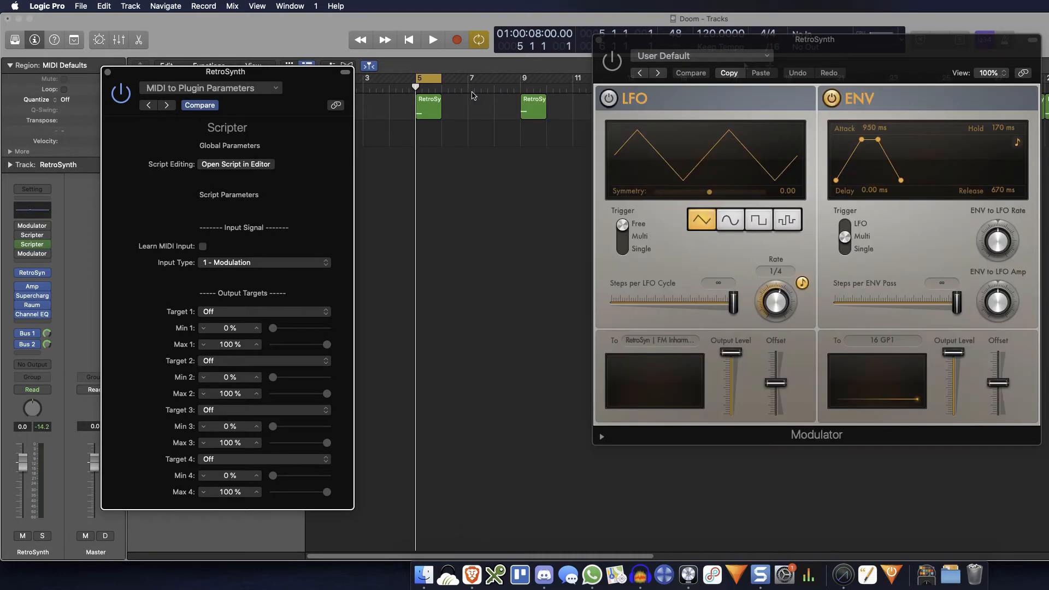
pyautogui.moveTo(871, 53); pyautogui.dragTo(797, 81)
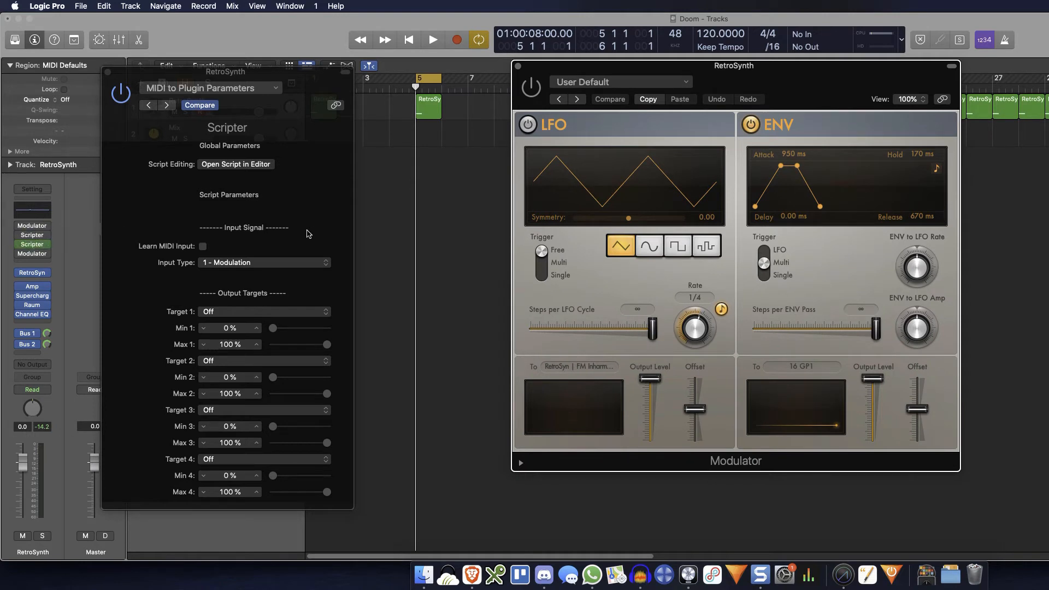
pyautogui.click(817, 369)
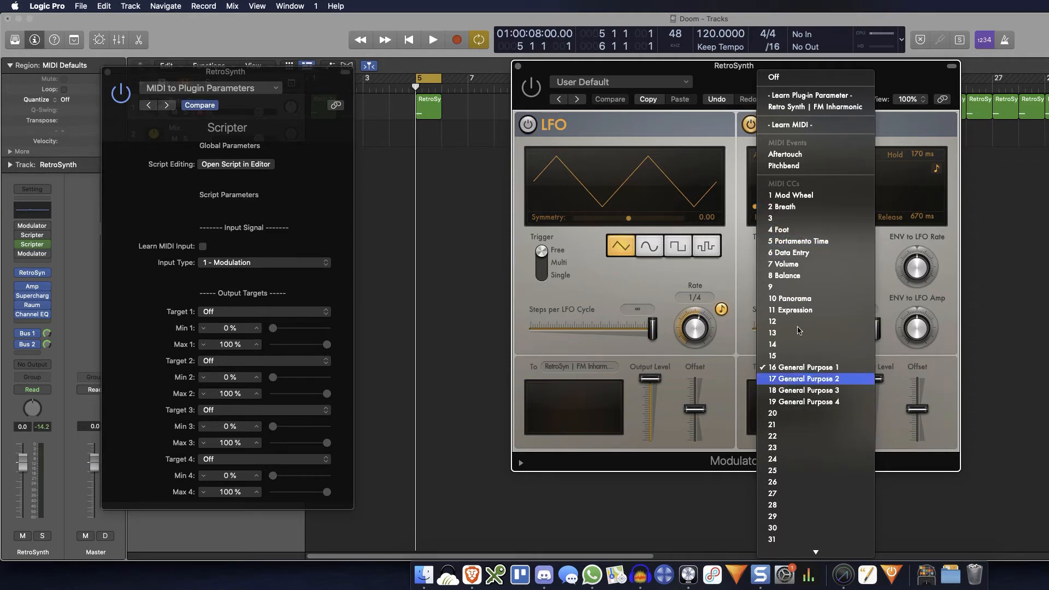
pyautogui.click(804, 370)
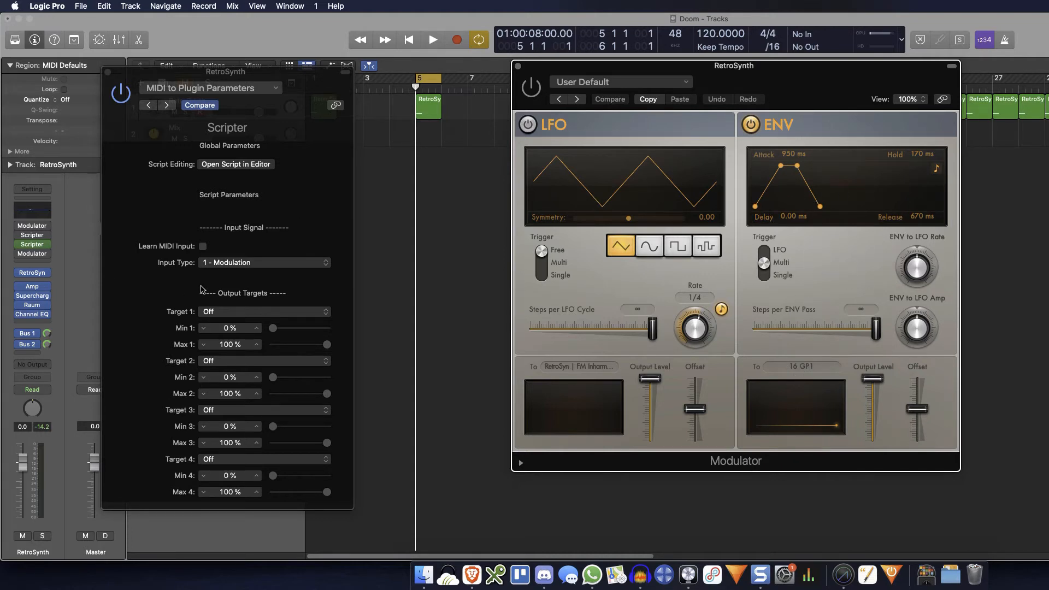
pyautogui.click(333, 187)
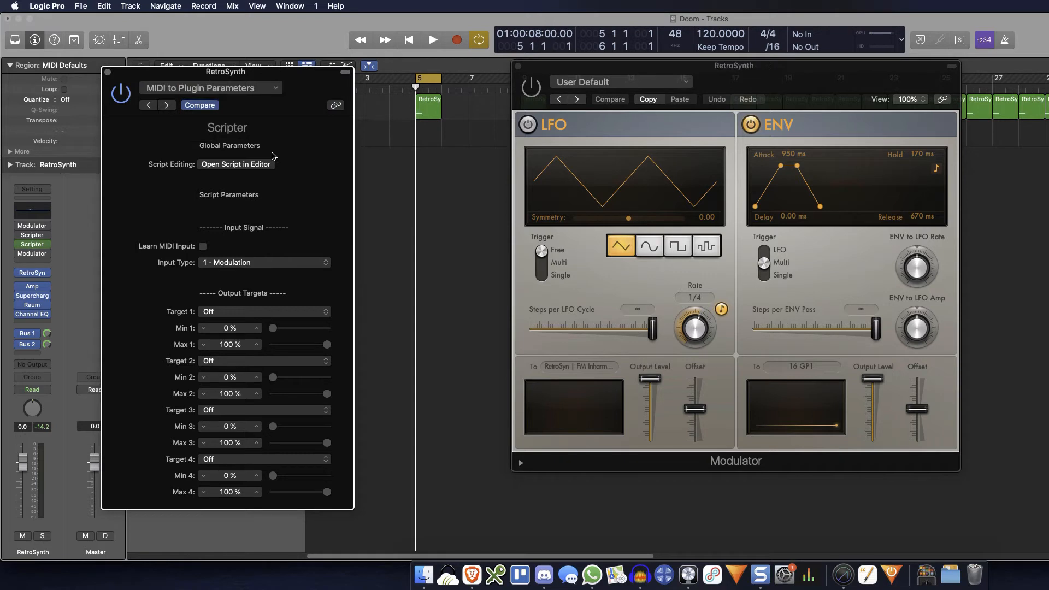
# Set the Scripter's Input Type to 16 - General #1 and open the Retro Synth window
pyautogui.click(284, 263)
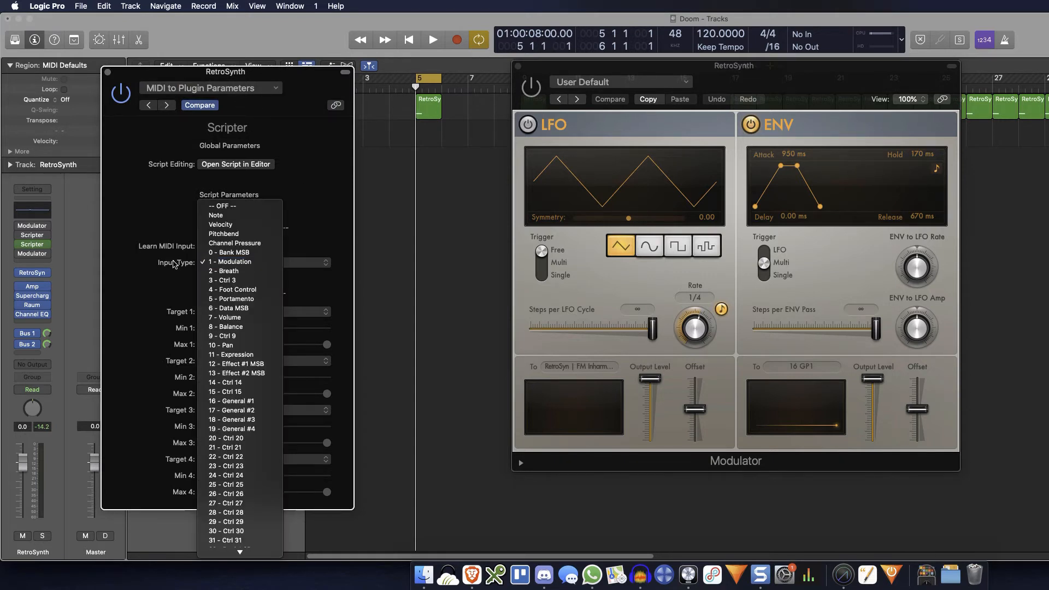
pyautogui.click(268, 402)
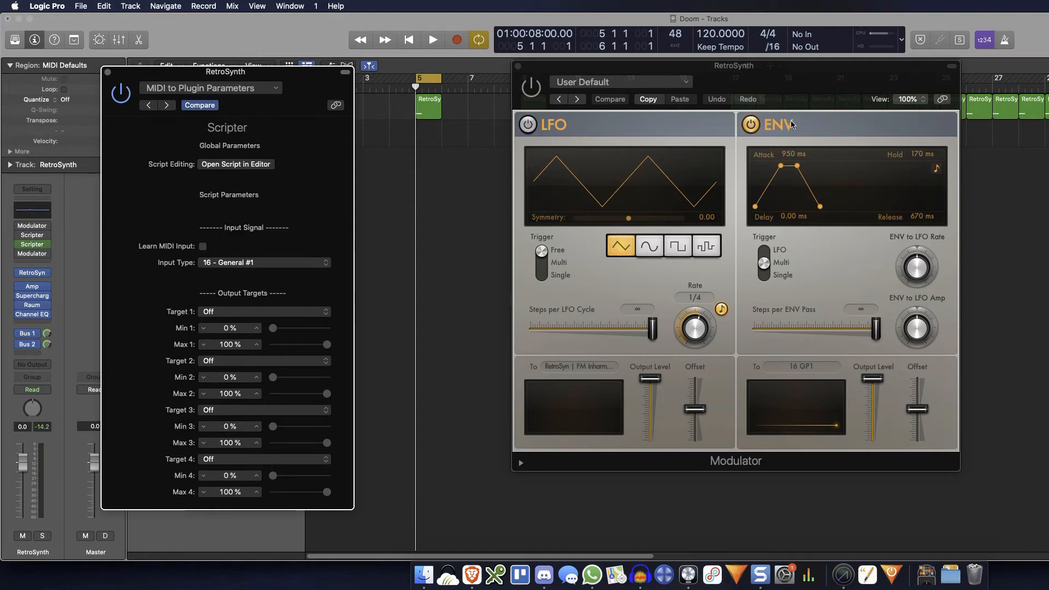
pyautogui.click(26, 272)
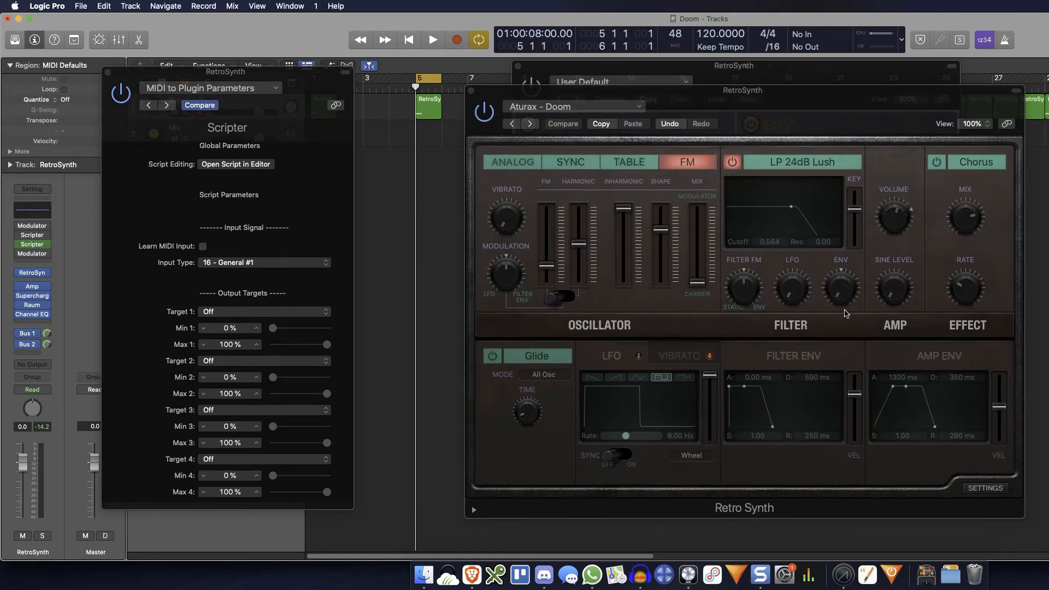
# Reposition the Scripter window and learn Retro Synth's FM Inharmonic slider as the plug-in parameter for Target 1
pyautogui.click(759, 71)
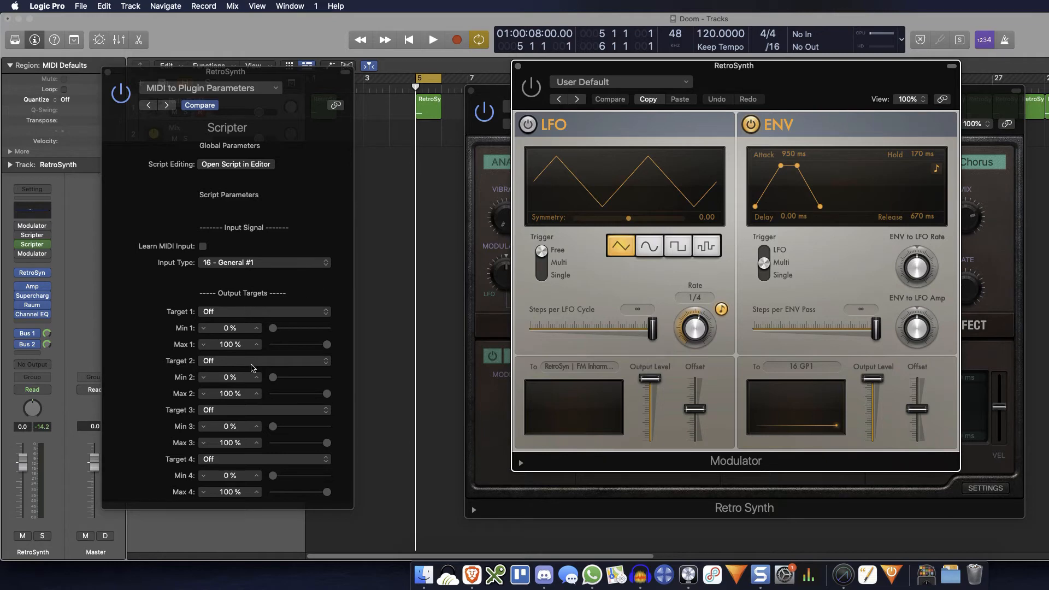
pyautogui.click(487, 412)
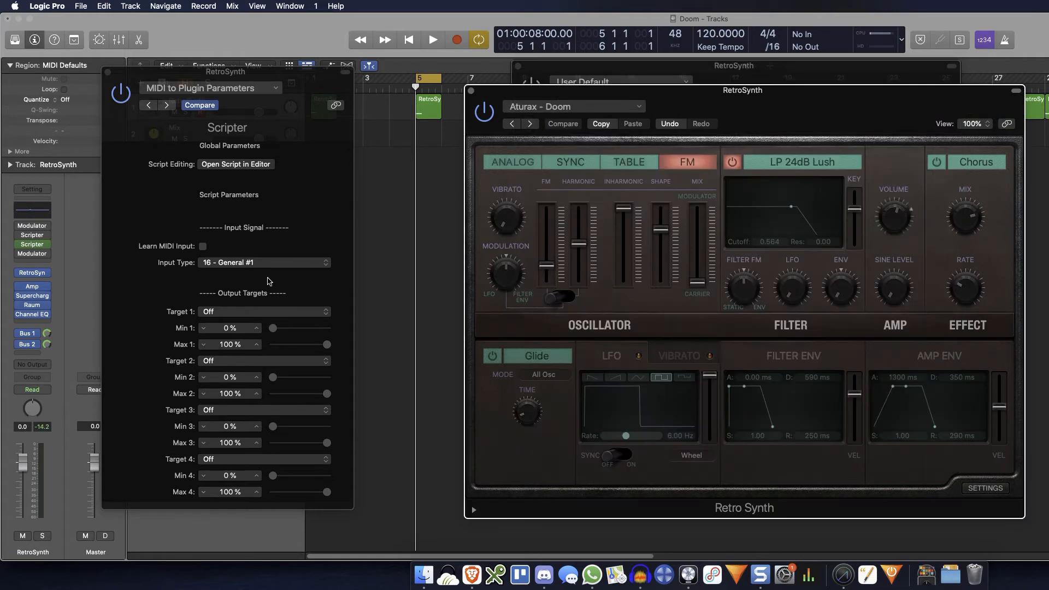
pyautogui.moveTo(297, 79)
pyautogui.mouseDown()
pyautogui.moveTo(299, 66)
pyautogui.moveTo(313, 74)
pyautogui.mouseUp()
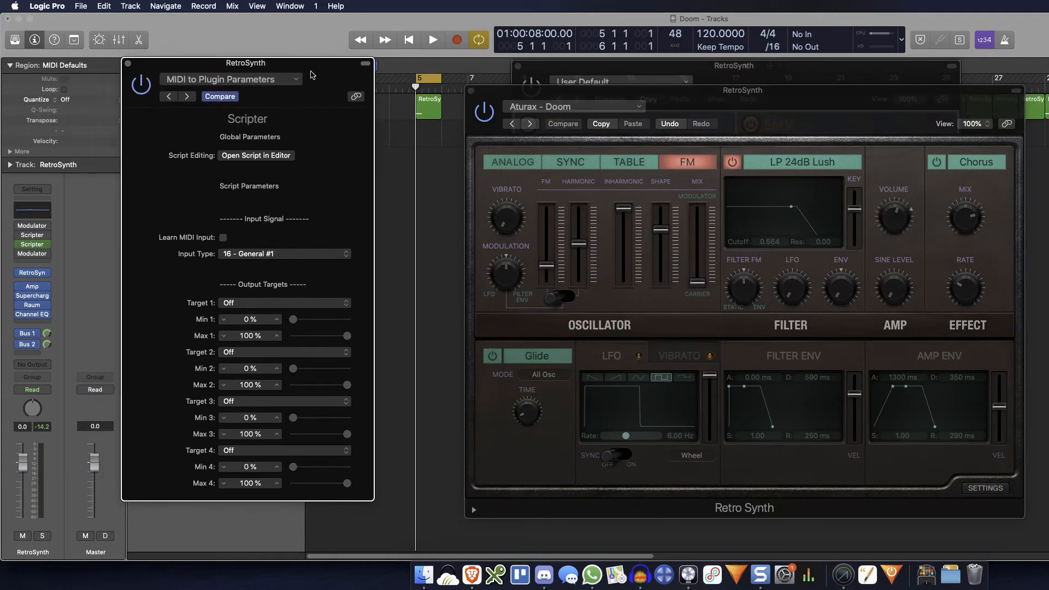
pyautogui.click(472, 92)
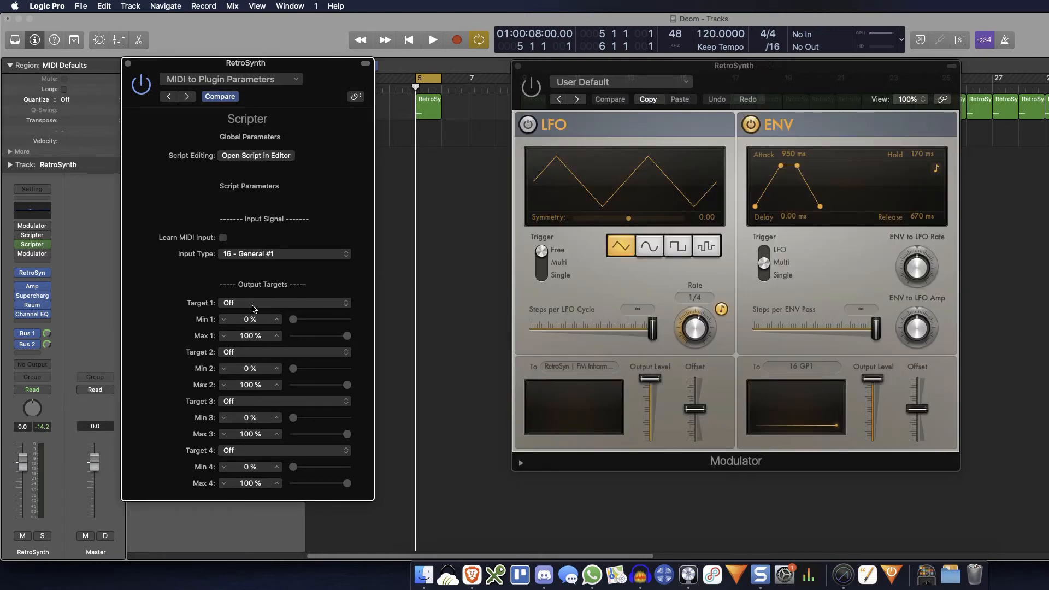
pyautogui.click(34, 273)
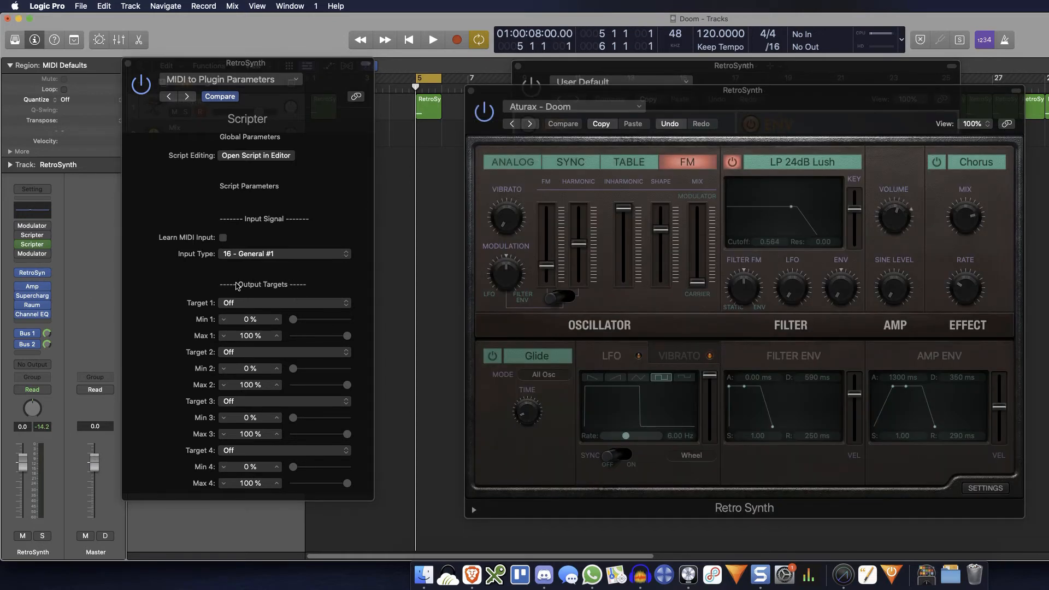
pyautogui.click(263, 303)
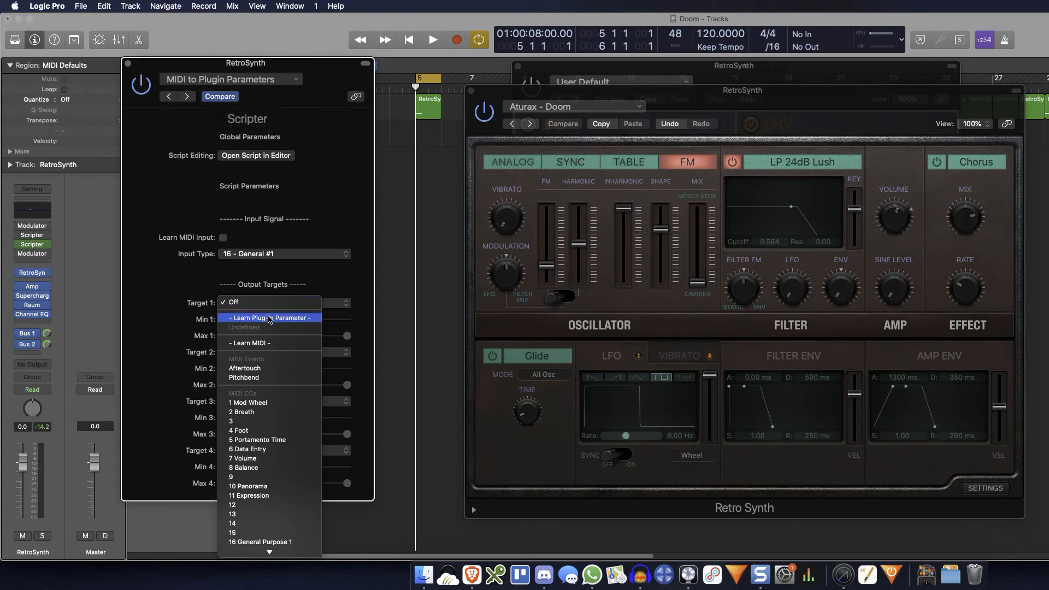
pyautogui.click(271, 319)
pyautogui.moveTo(641, 284)
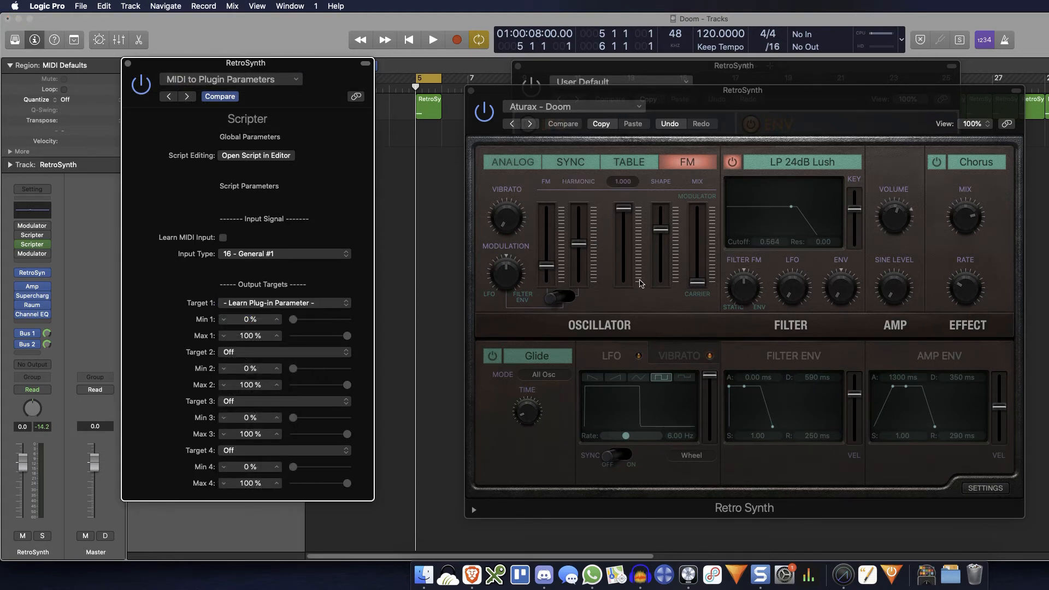
pyautogui.click(627, 211)
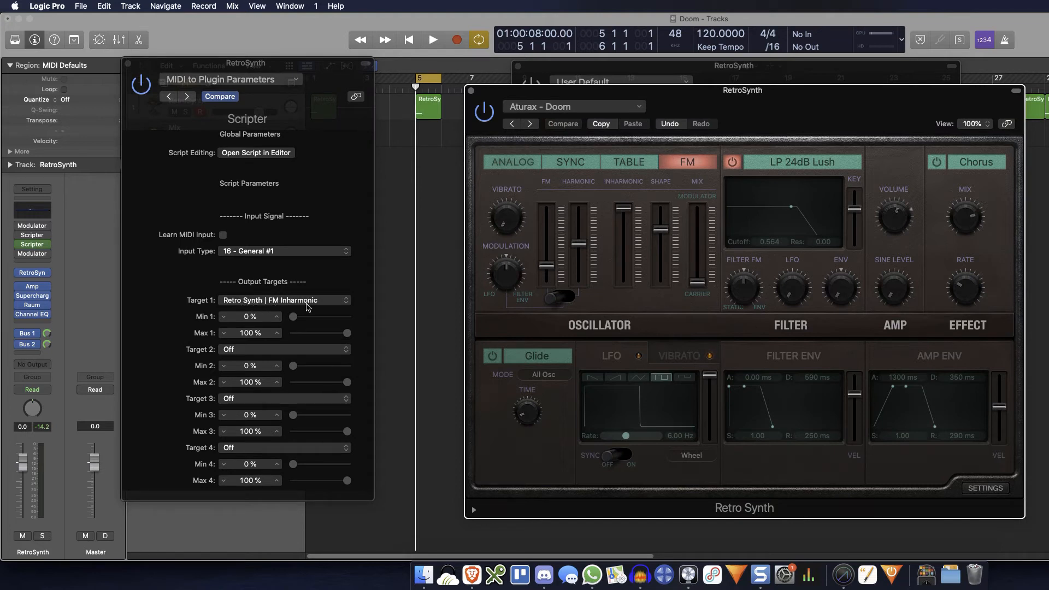
# Learn Retro Synth's FM Shape as Target 2 and FM Harmonic as Target 3 in the Scripter
pyautogui.click(232, 354)
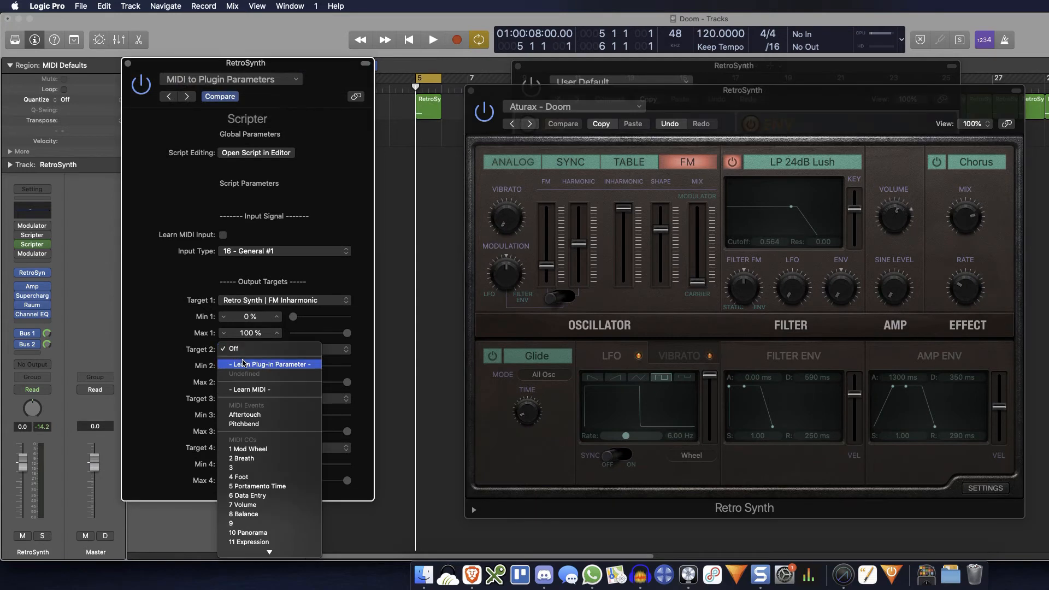
pyautogui.click(249, 364)
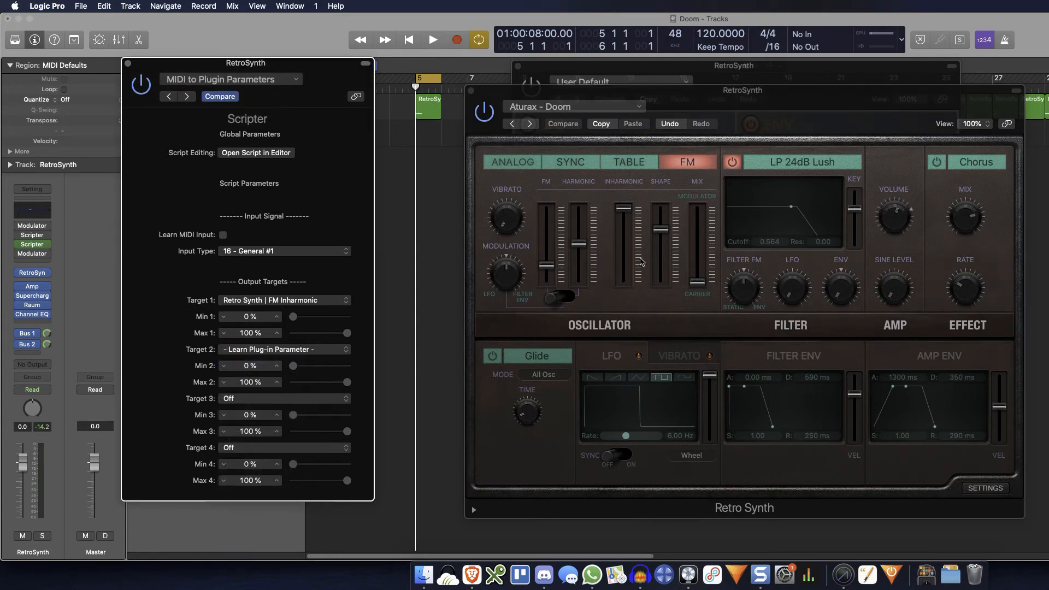
pyautogui.click(665, 234)
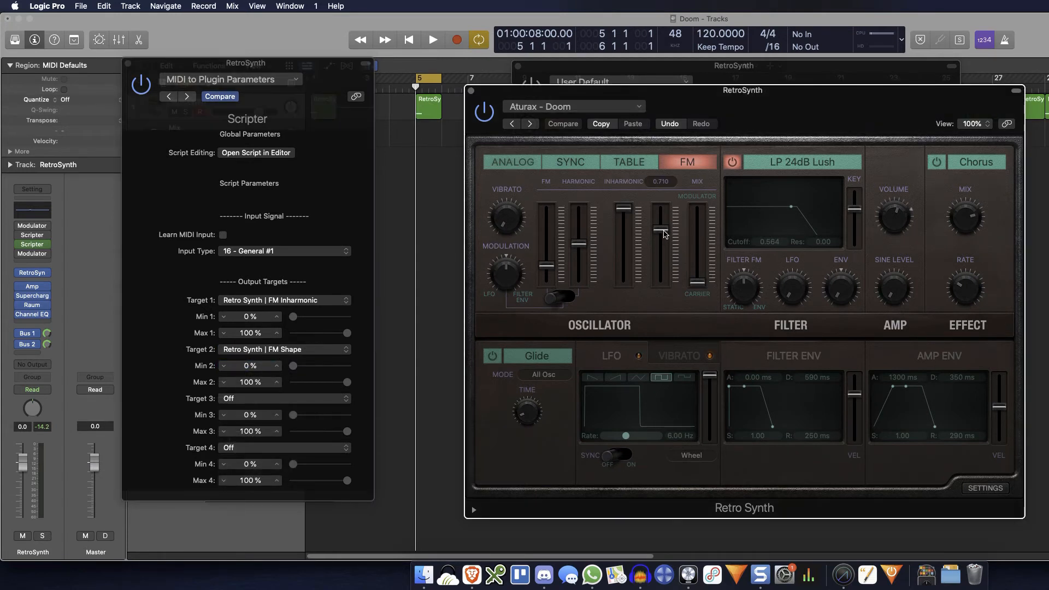
pyautogui.click(235, 401)
pyautogui.click(262, 418)
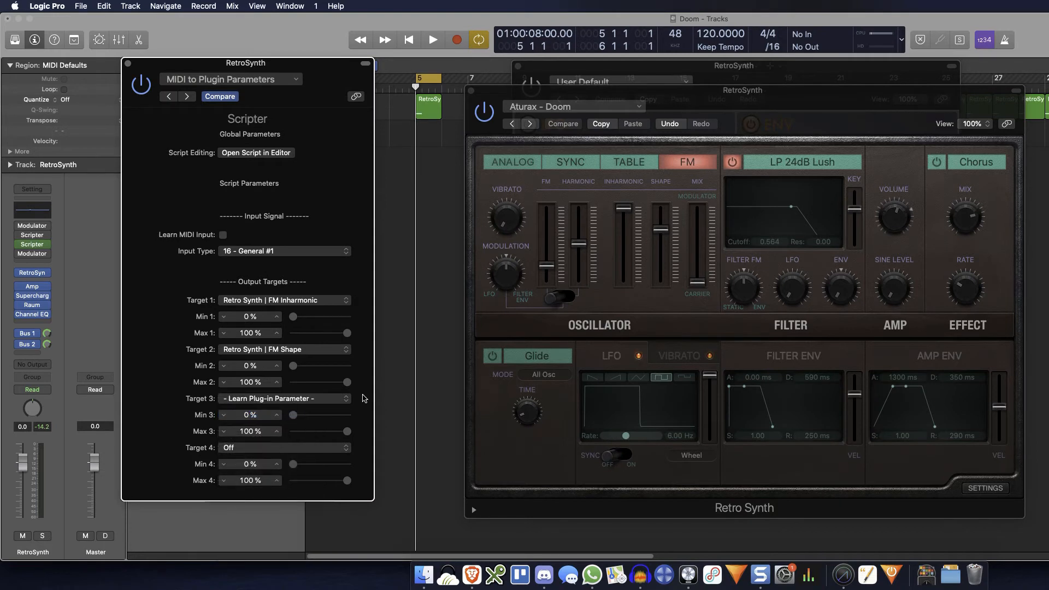
pyautogui.click(581, 247)
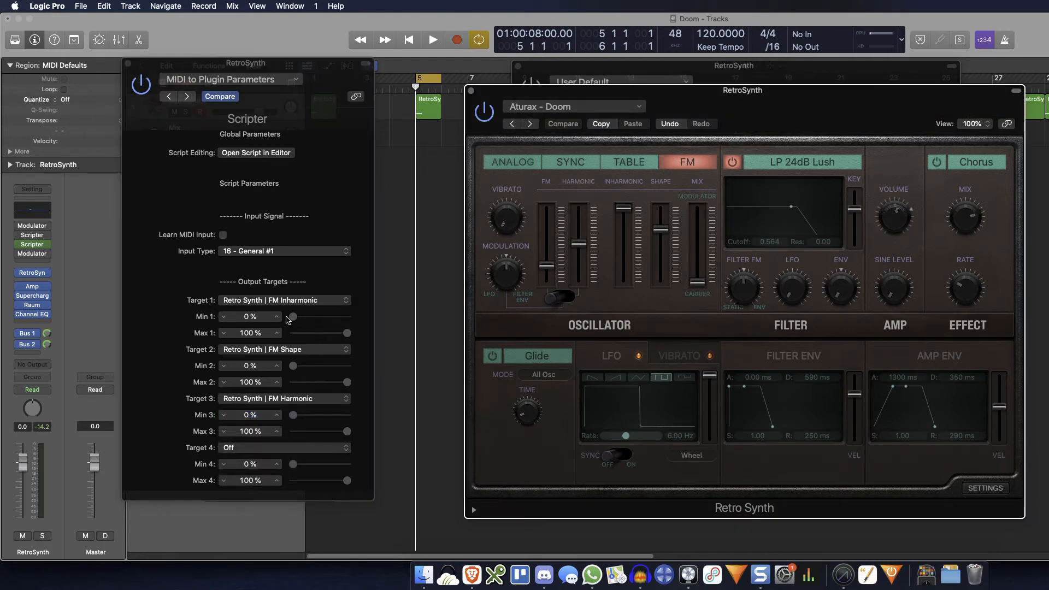
# Reposition the Retro Synth window below the Modulator's header so both plug-ins stay reachable
pyautogui.moveTo(778, 88); pyautogui.dragTo(745, 129)
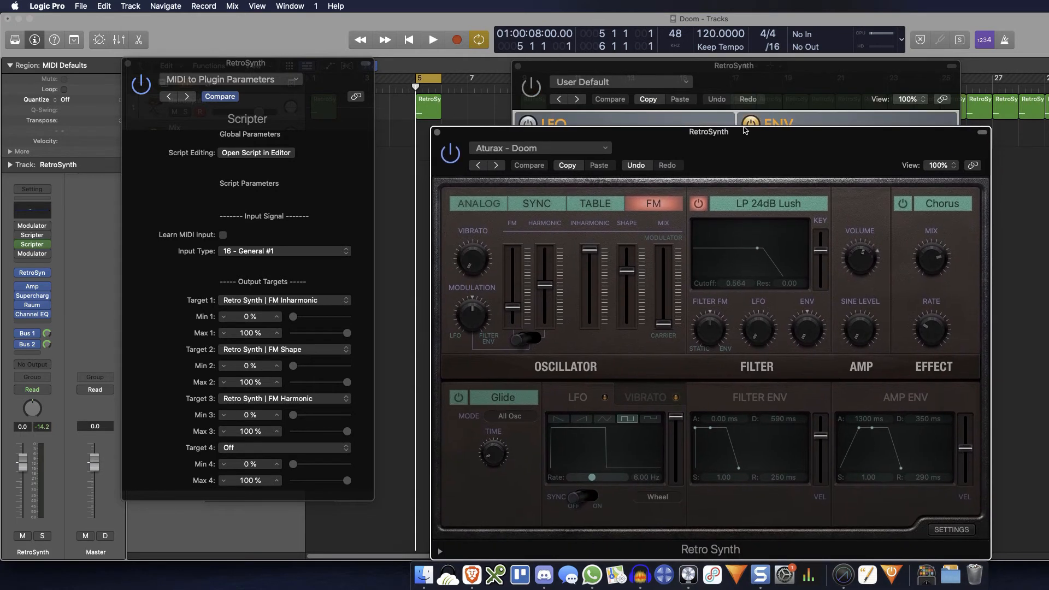
pyautogui.click(783, 88)
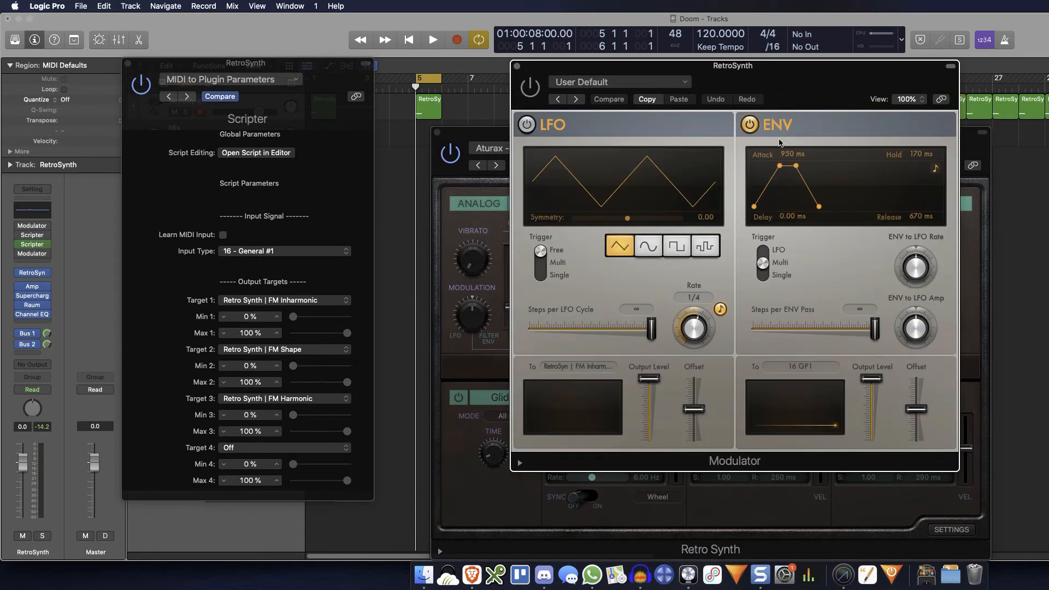
pyautogui.click(464, 201)
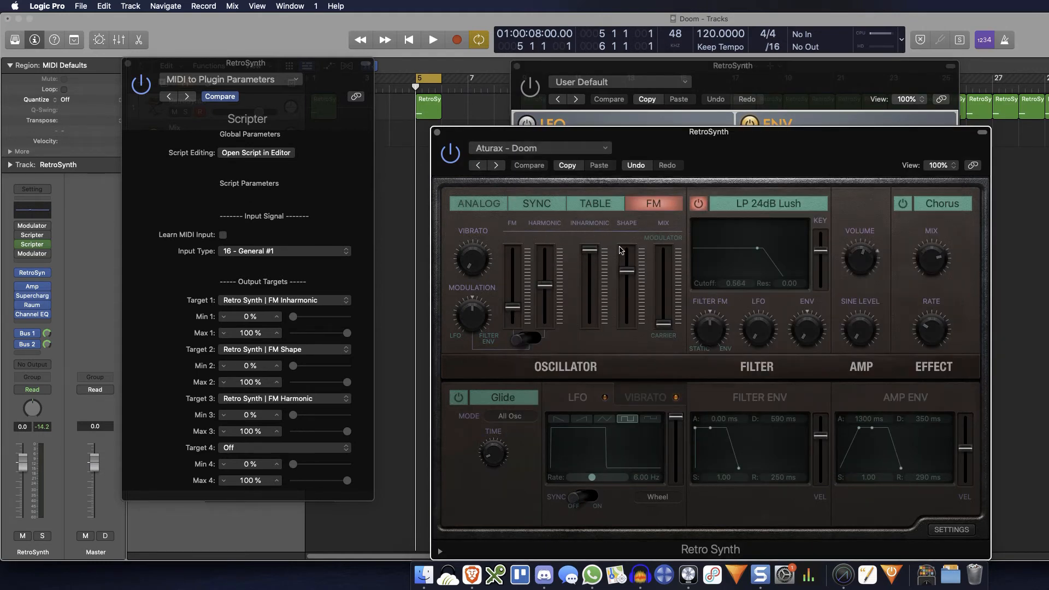
pyautogui.moveTo(706, 136); pyautogui.dragTo(726, 108)
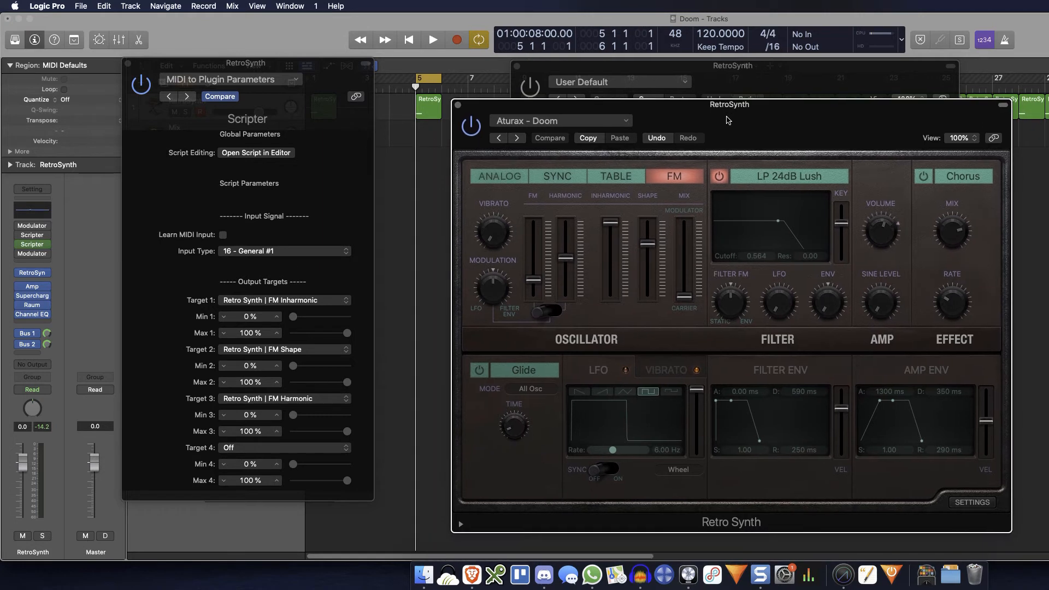
# Play the looped region, turn on the Modulator, observe Retro Synth's FM sliders, and stop playback
pyautogui.press('space')
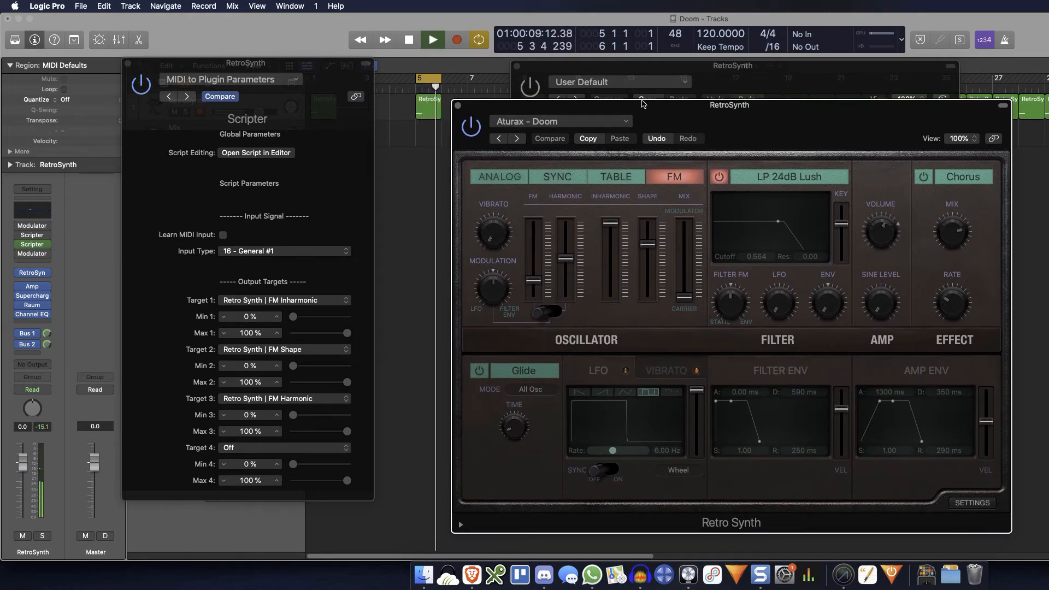
pyautogui.click(533, 89)
pyautogui.click(533, 90)
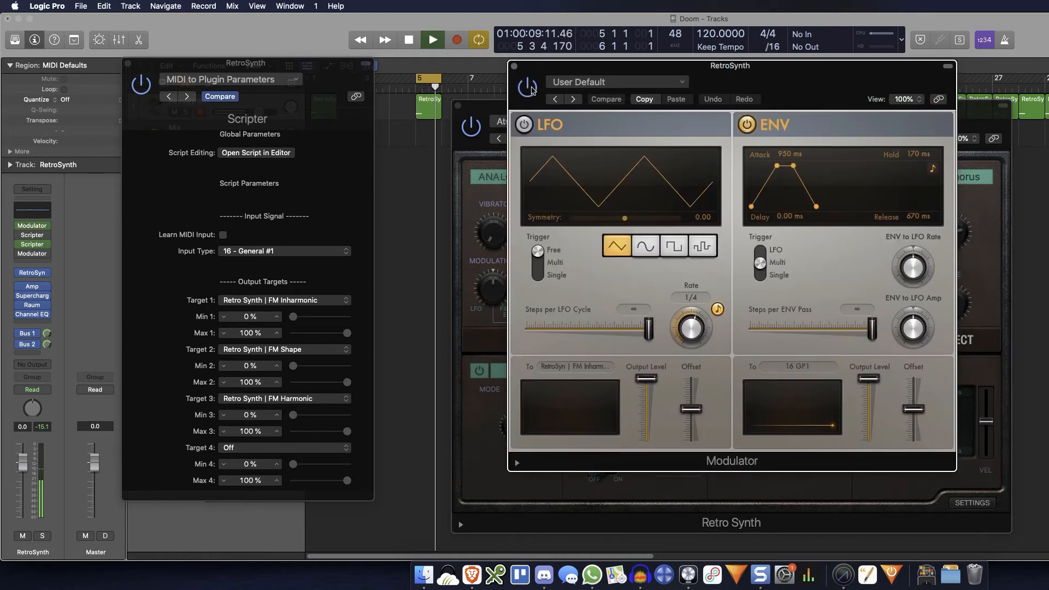
pyautogui.click(488, 158)
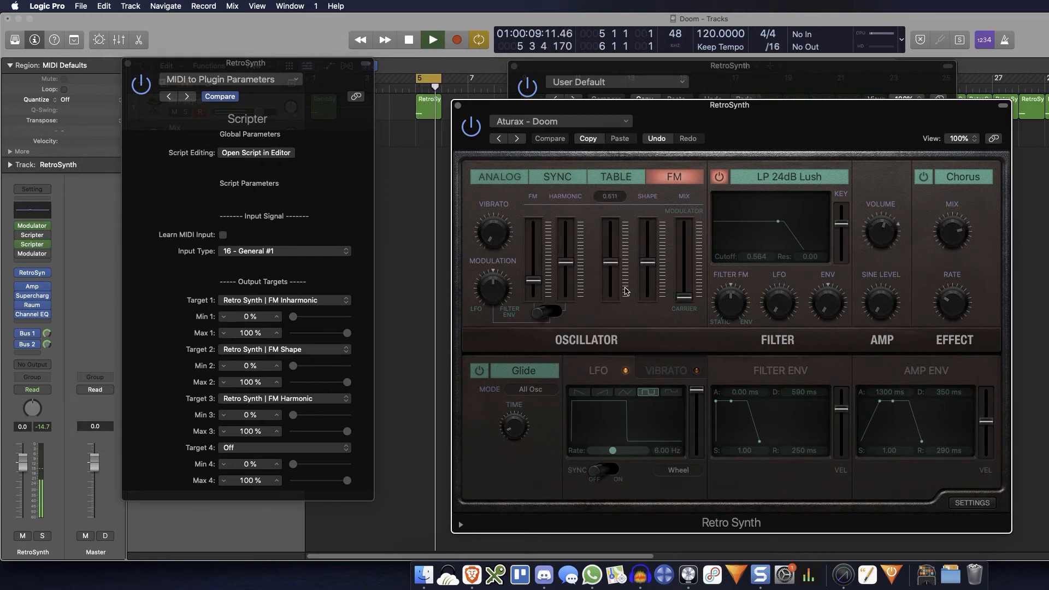
pyautogui.press('space')
pyautogui.click(416, 88)
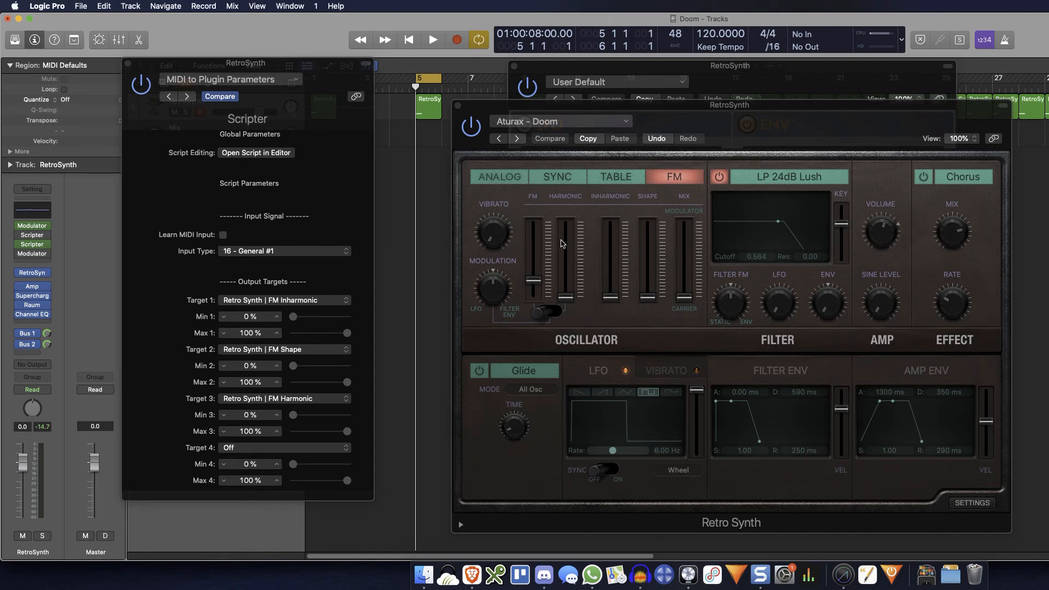
# Set Retro Synth's FM Inharmonic to 1.000, Shape to 0.710 and Harmonic to 0.520
pyautogui.moveTo(612, 298); pyautogui.dragTo(610, 223)
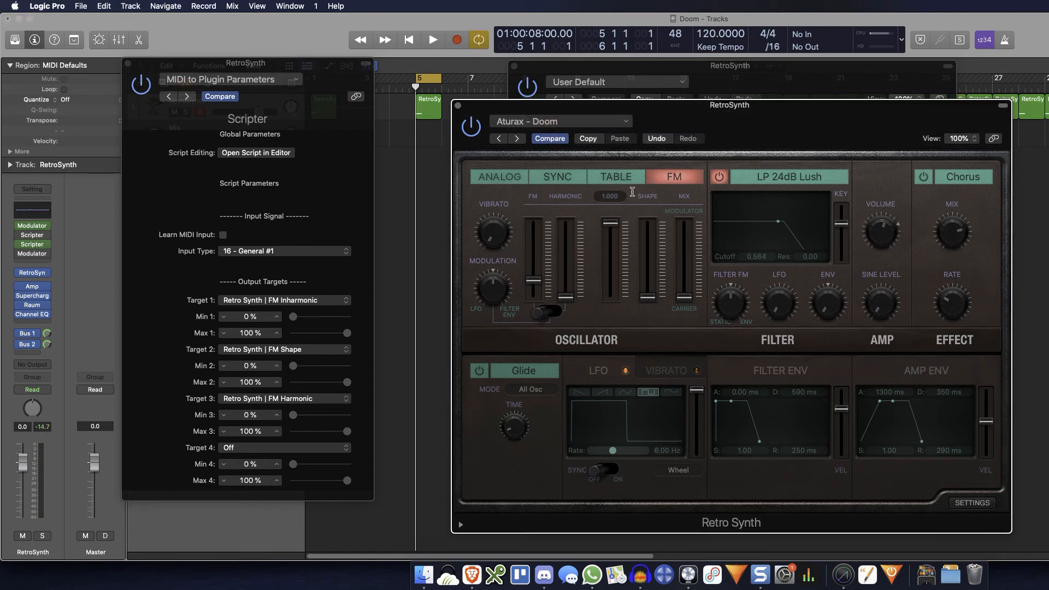
pyautogui.doubleClick(648, 197)
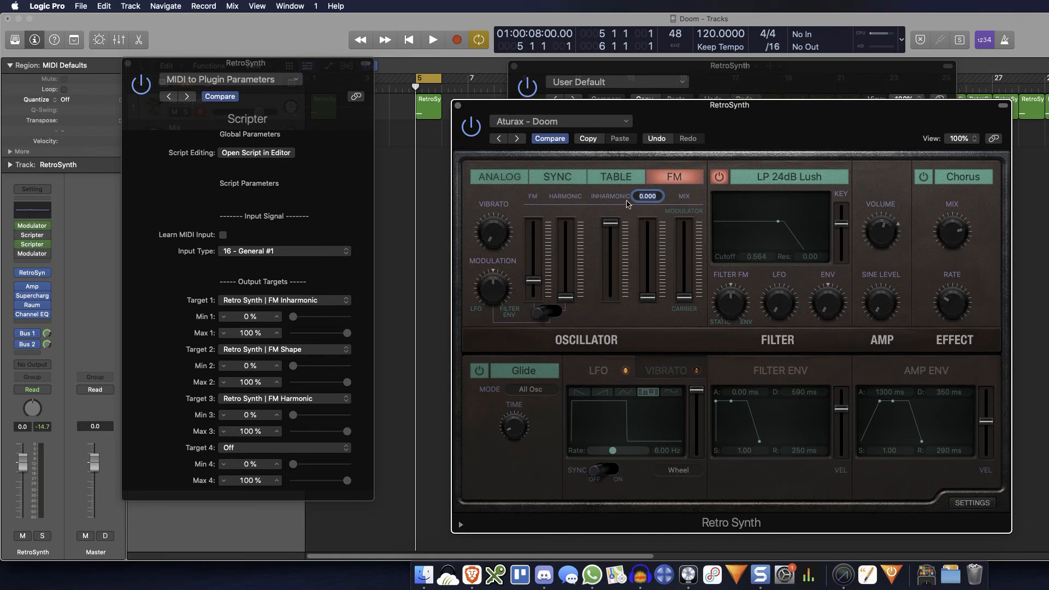
pyautogui.write('0')
pyautogui.press('Return')
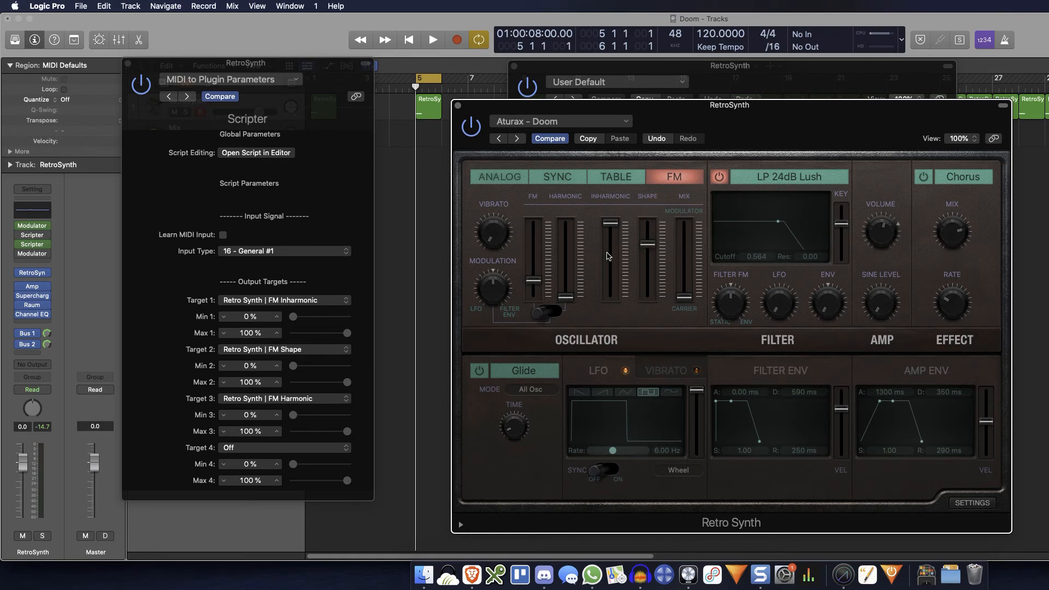
pyautogui.doubleClick(566, 196)
pyautogui.write('0.520')
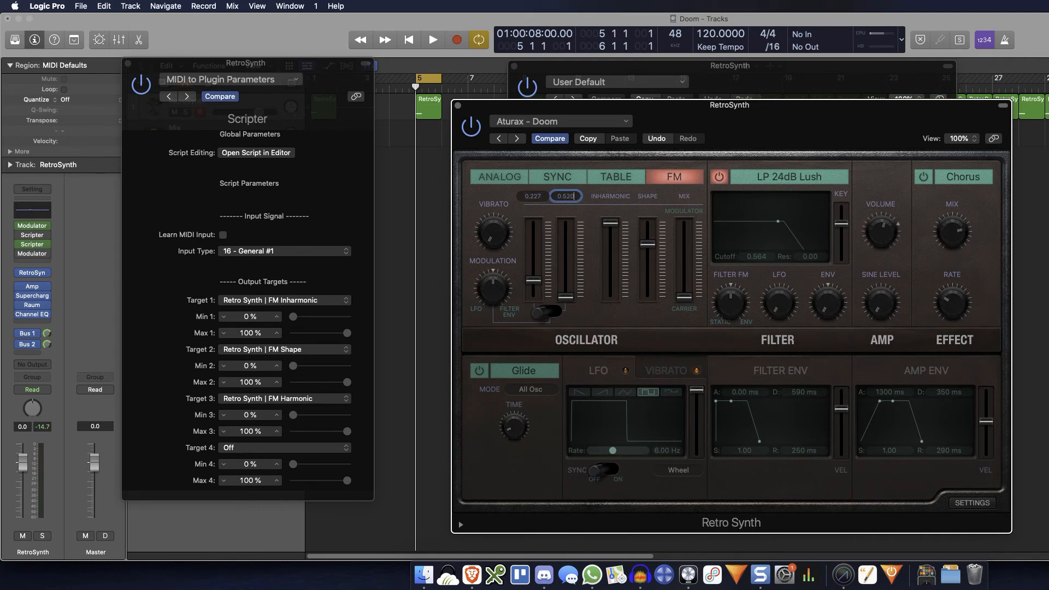
pyautogui.press('Return')
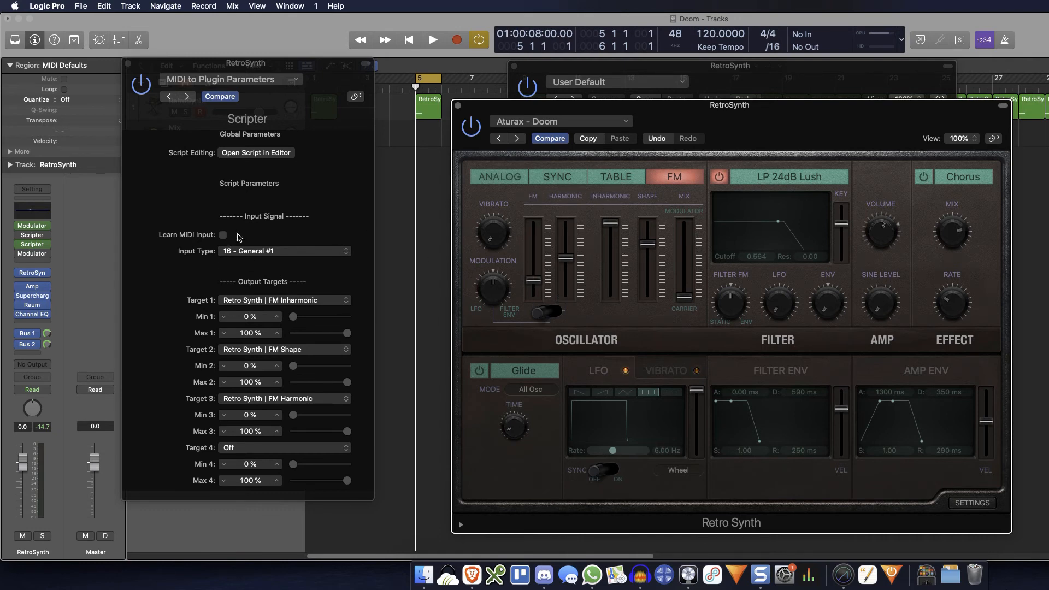
# Invert the Scripter's Target 1 range by setting Min 1 to 100% and Max 1 to 0%
pyautogui.click(175, 288)
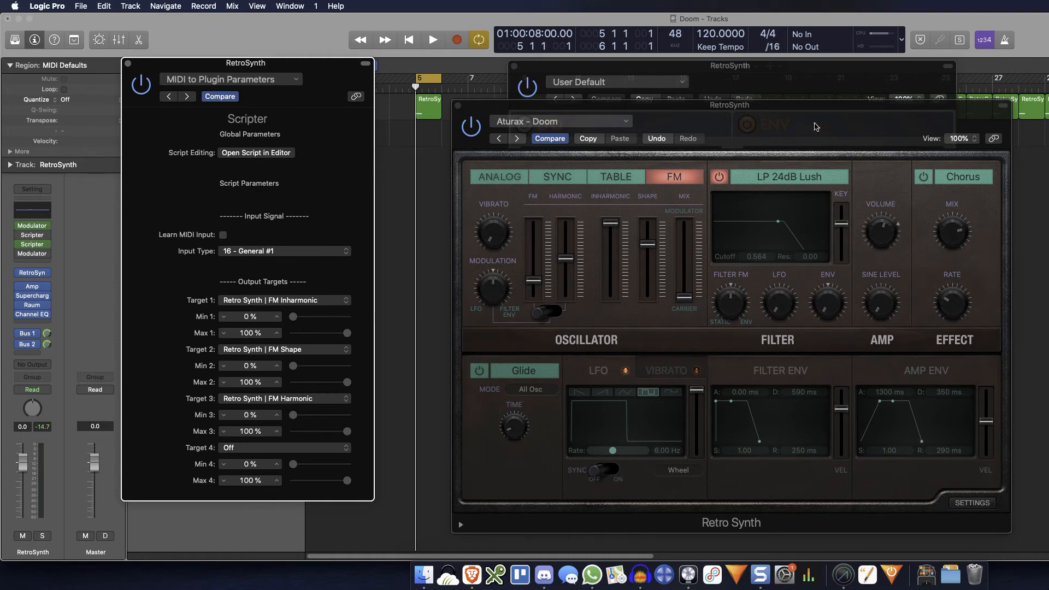
pyautogui.click(835, 83)
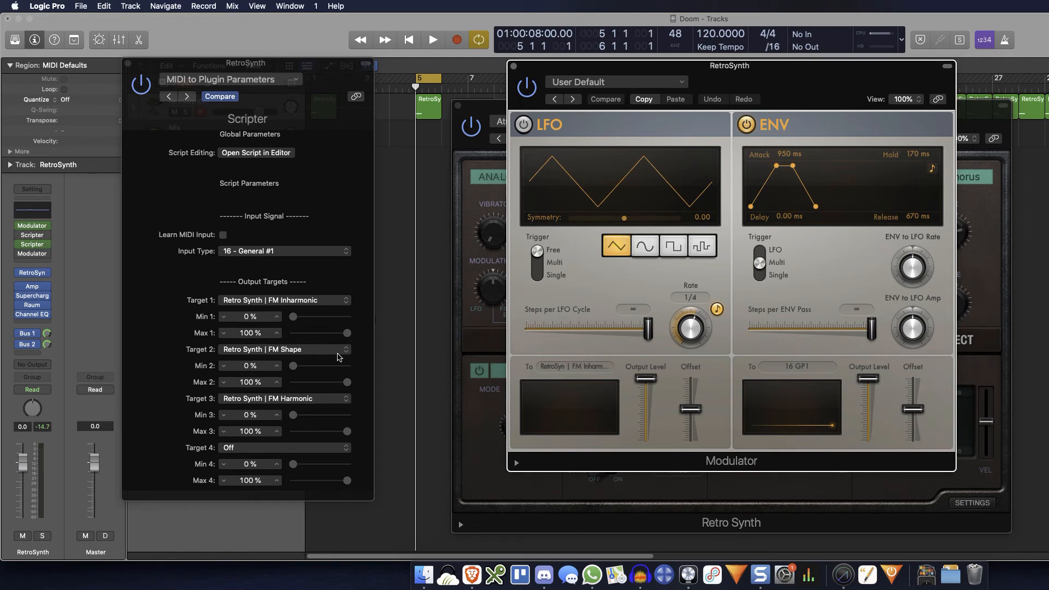
pyautogui.moveTo(294, 318); pyautogui.dragTo(269, 339)
pyautogui.click(345, 334)
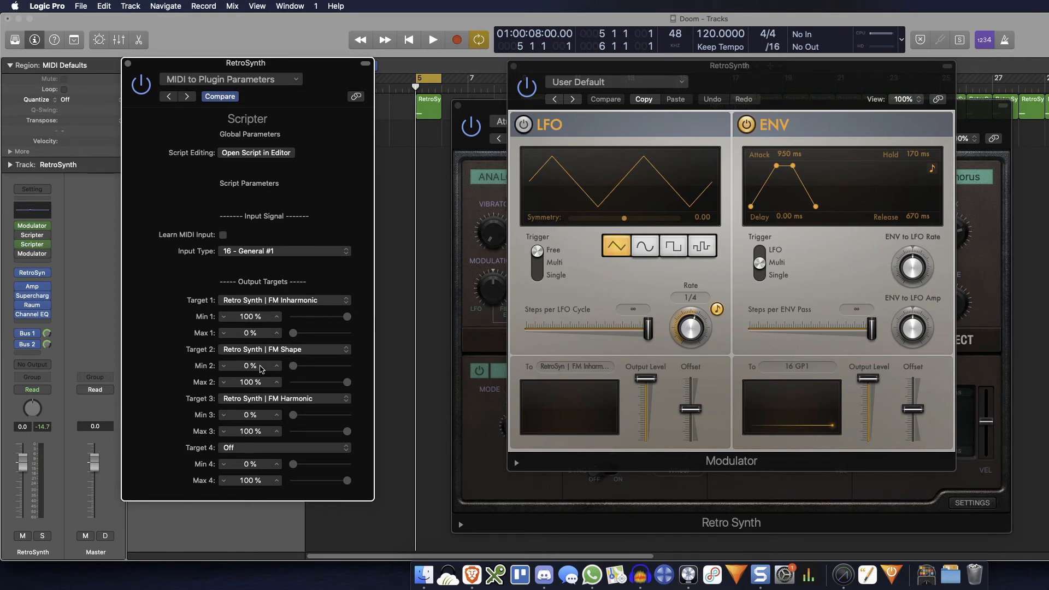
# Set the FM Shape target's range in the Scripter to Min 2 at 71% and Max 2 at 26%
pyautogui.doubleClick(253, 366)
pyautogui.write('71')
pyautogui.press('Return')
pyautogui.doubleClick(248, 382)
pyautogui.write('26')
pyautogui.press('Return')
# Set the FM Harmonic target's range in the Scripter to Min 3 at 52% and Max 3 at 0%
pyautogui.doubleClick(250, 415)
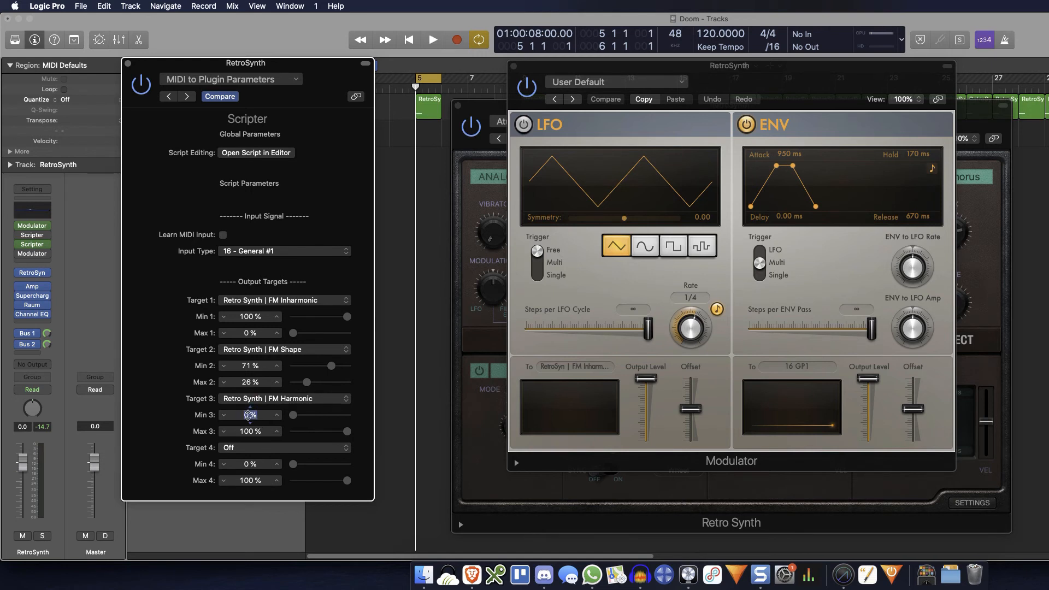
pyautogui.write('52')
pyautogui.press('Return')
pyautogui.doubleClick(262, 434)
pyautogui.write('0')
pyautogui.press('Return')
# Spread the Modulator and Retro Synth windows apart, keeping the FM sliders in view, and bring the Modulator to the front
pyautogui.moveTo(775, 64); pyautogui.dragTo(863, 58)
pyautogui.moveTo(538, 114); pyautogui.dragTo(487, 108)
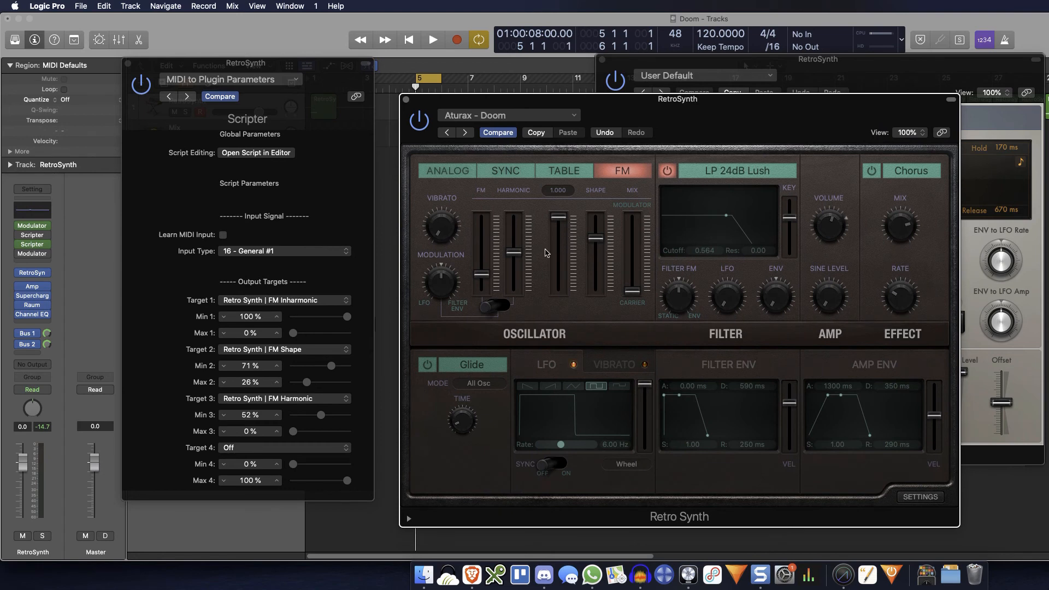
pyautogui.click(897, 70)
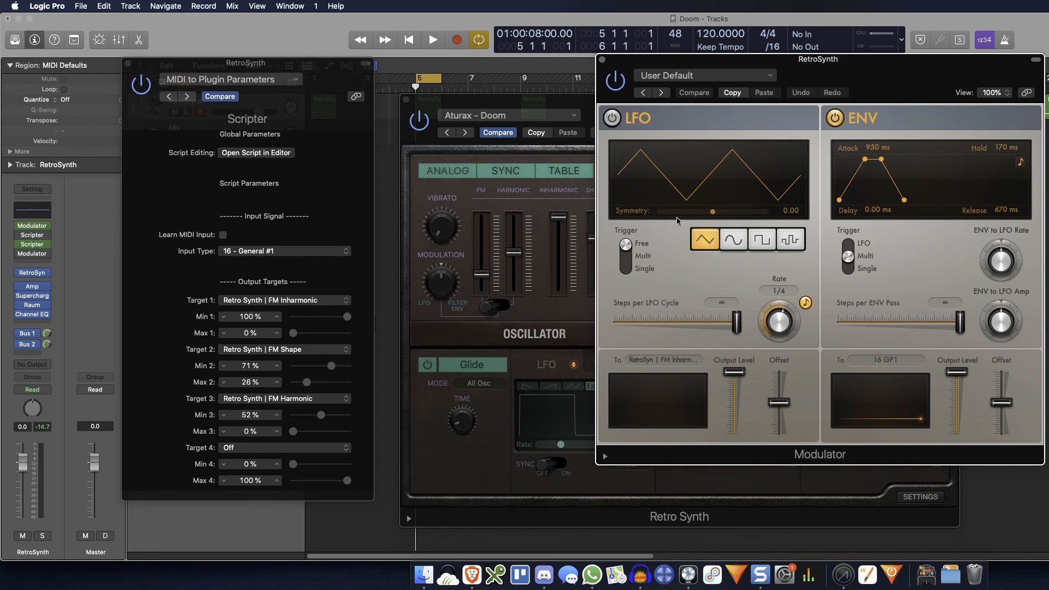
# Place the Retro Synth and Modulator windows side by side so the FM sliders and the envelope output are both in view
pyautogui.doubleClick(482, 193)
pyautogui.write('0.227')
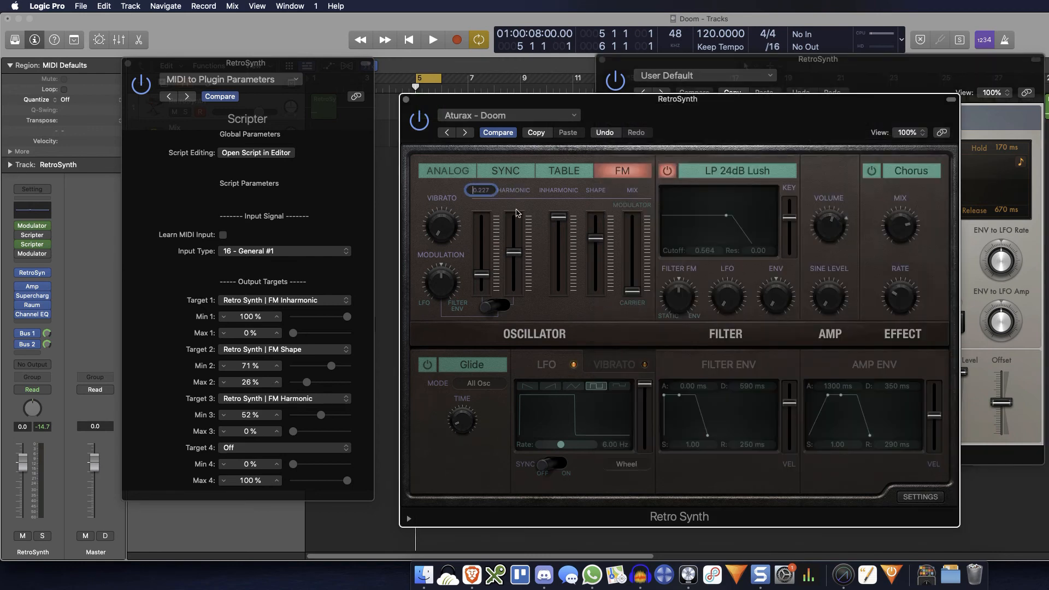
pyautogui.click(981, 76)
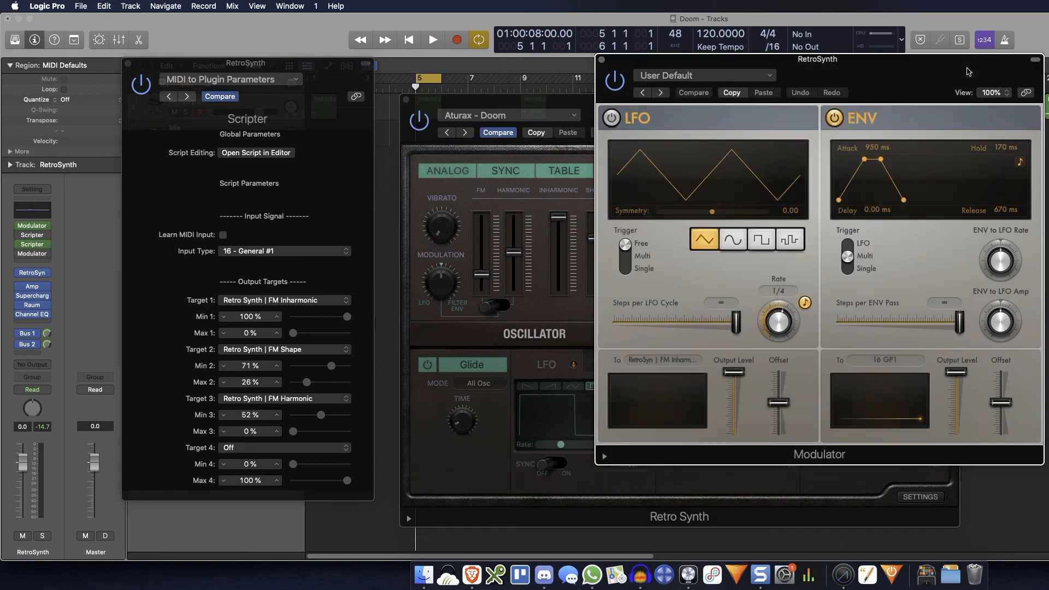
pyautogui.moveTo(923, 81); pyautogui.dragTo(915, 164)
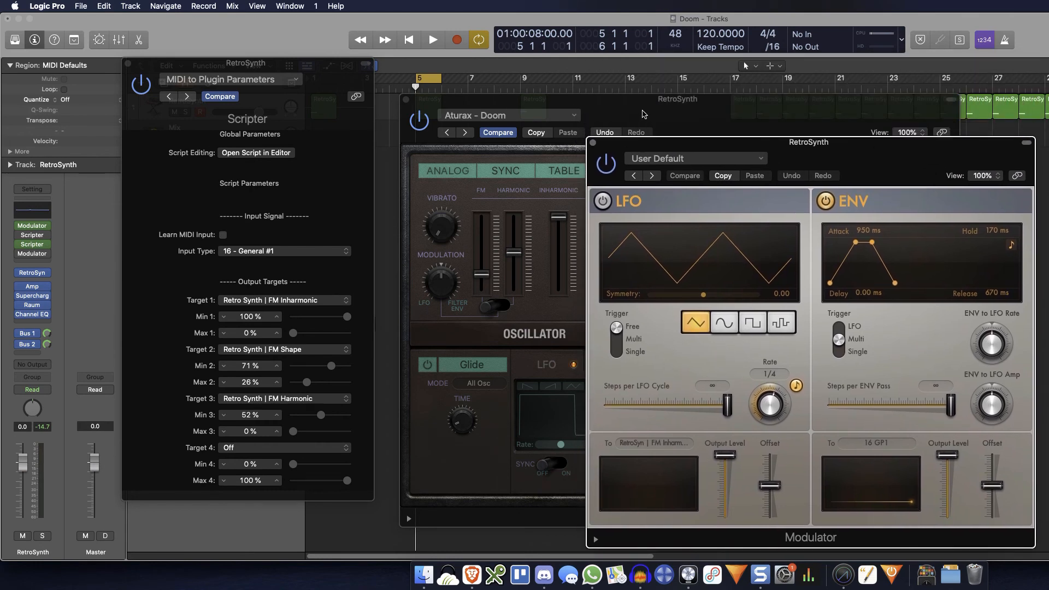
pyautogui.moveTo(645, 114); pyautogui.dragTo(256, 49)
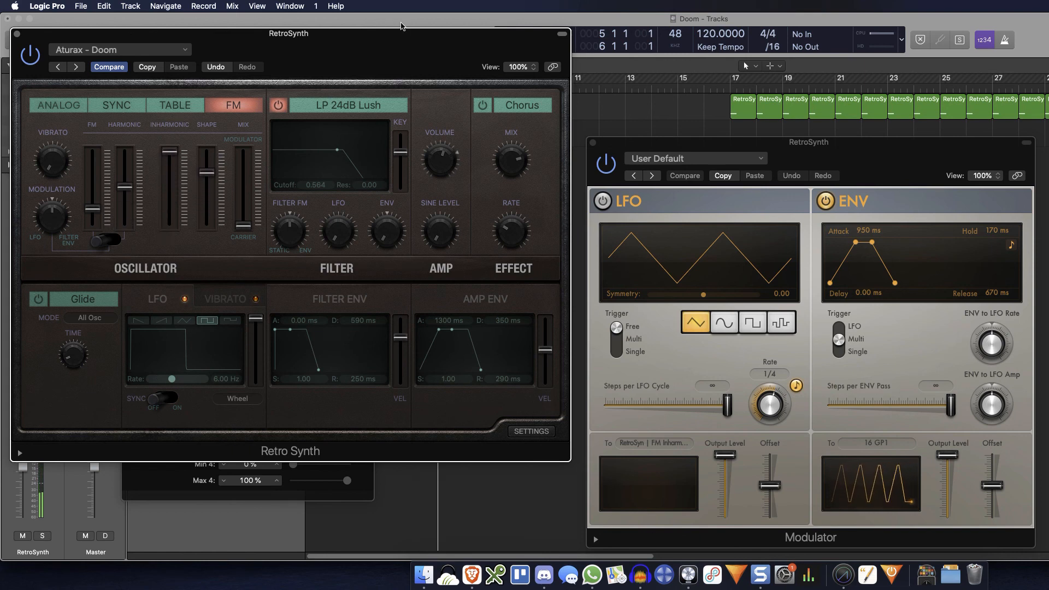
# Move the Retro Synth window off the Scripter's output targets, over part of the Modulator, and bring the Scripter to the front
pyautogui.moveTo(343, 45); pyautogui.dragTo(565, 78)
pyautogui.click(904, 163)
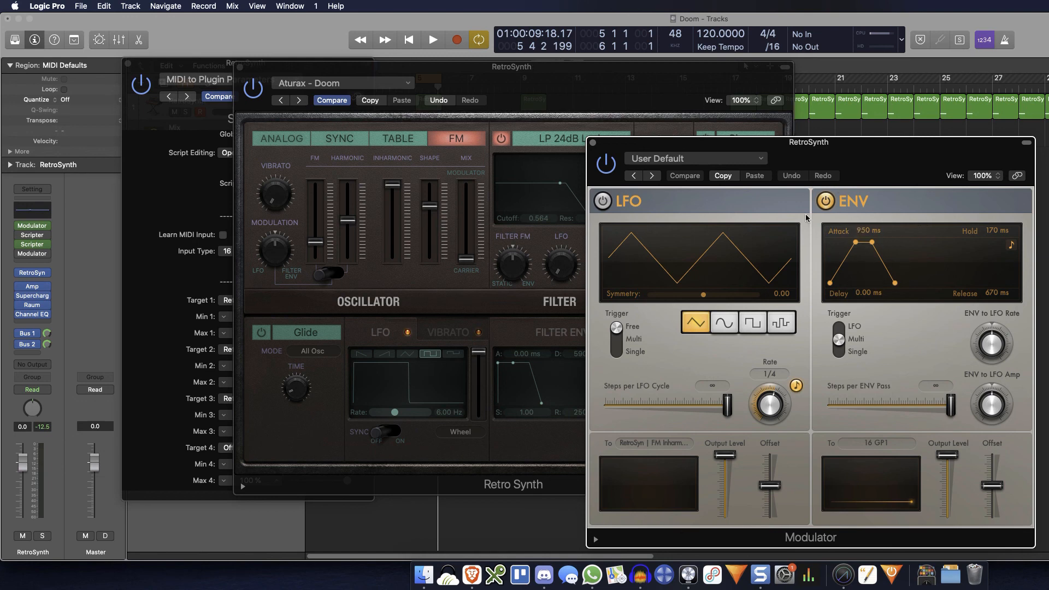
pyautogui.moveTo(520, 86); pyautogui.dragTo(645, 70)
pyautogui.click(941, 355)
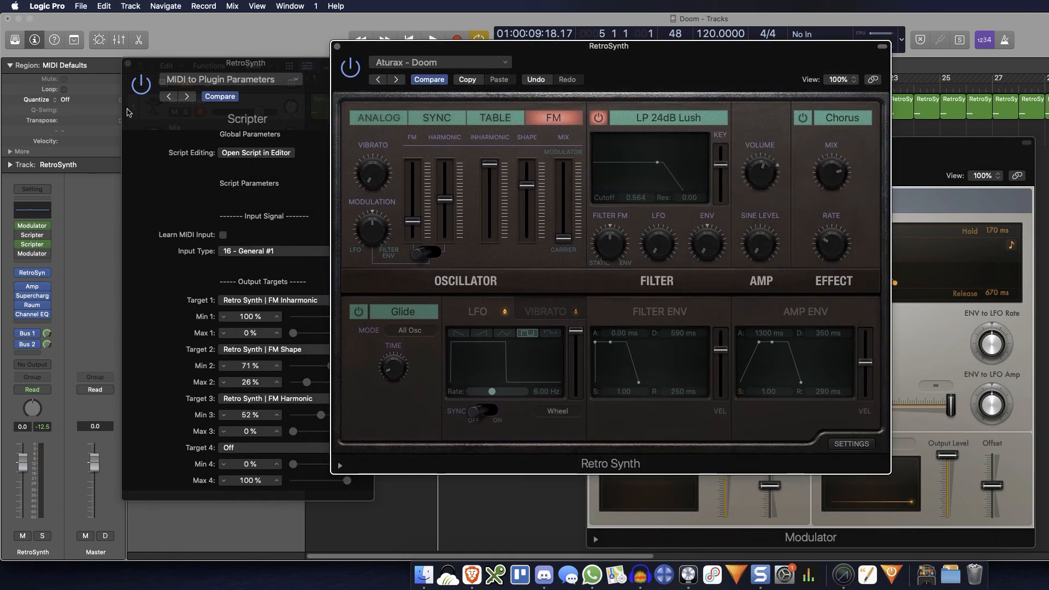
pyautogui.click(154, 135)
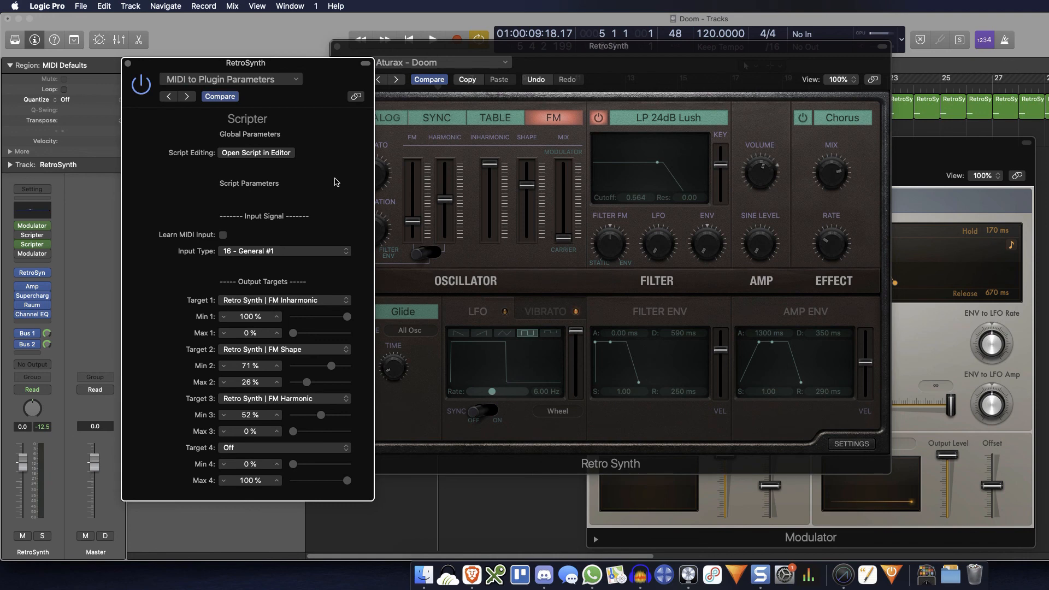